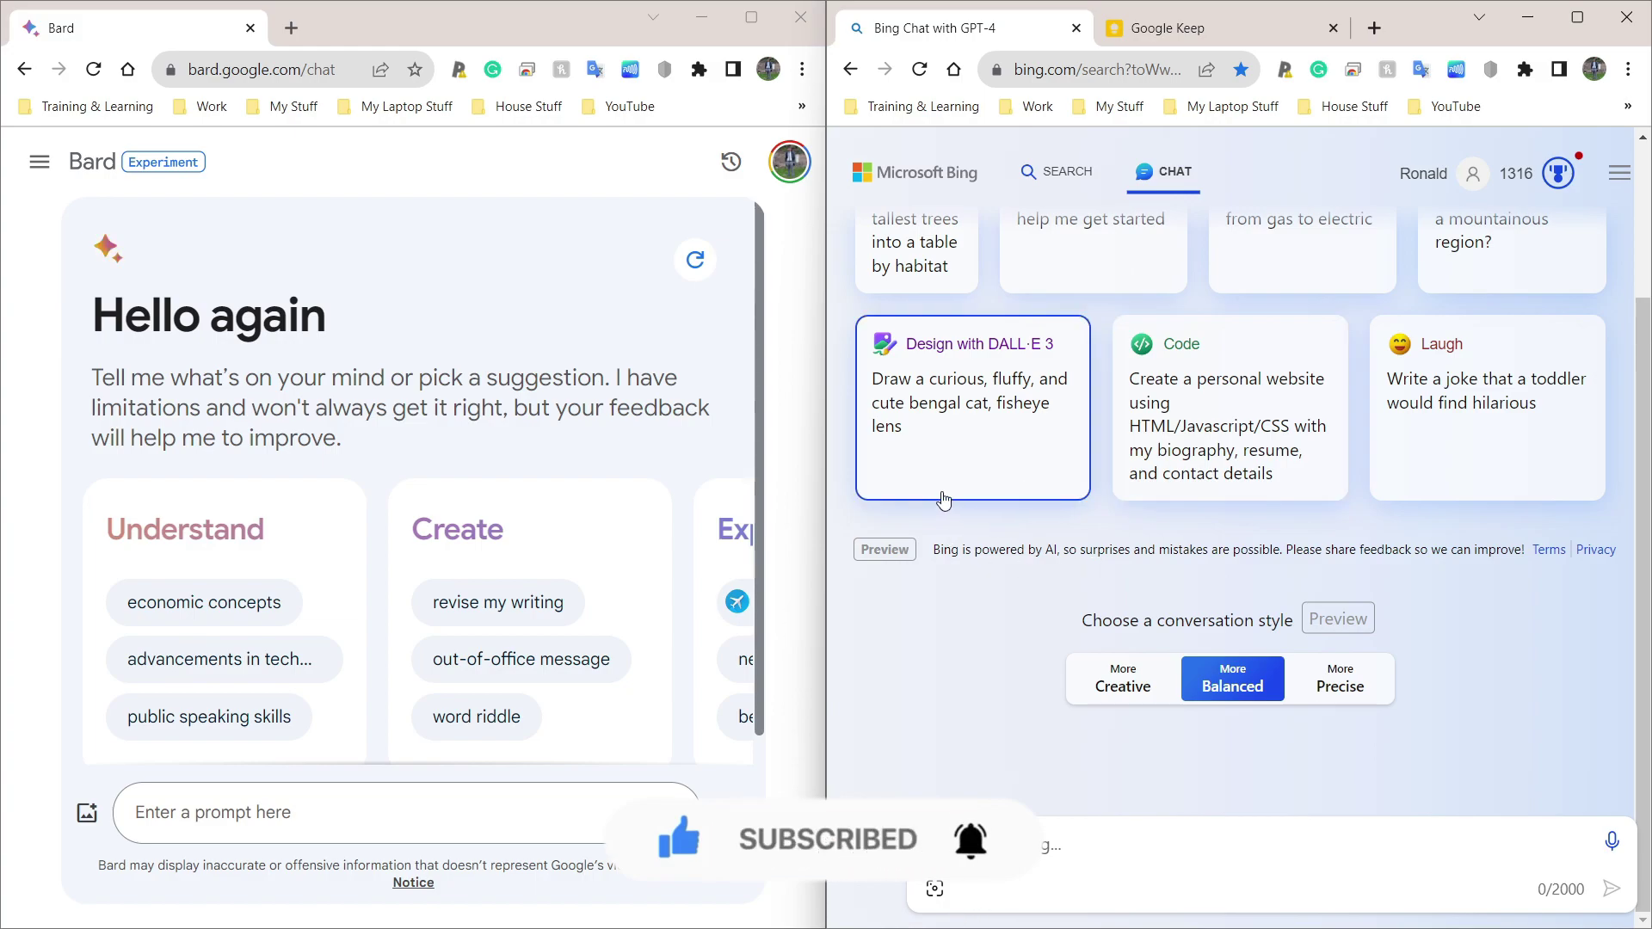
Bring up the Google Keep project note and select its 'Open CV and Raspberry Pi' line
{"action": "left_click", "coordinate": [521, 713]}
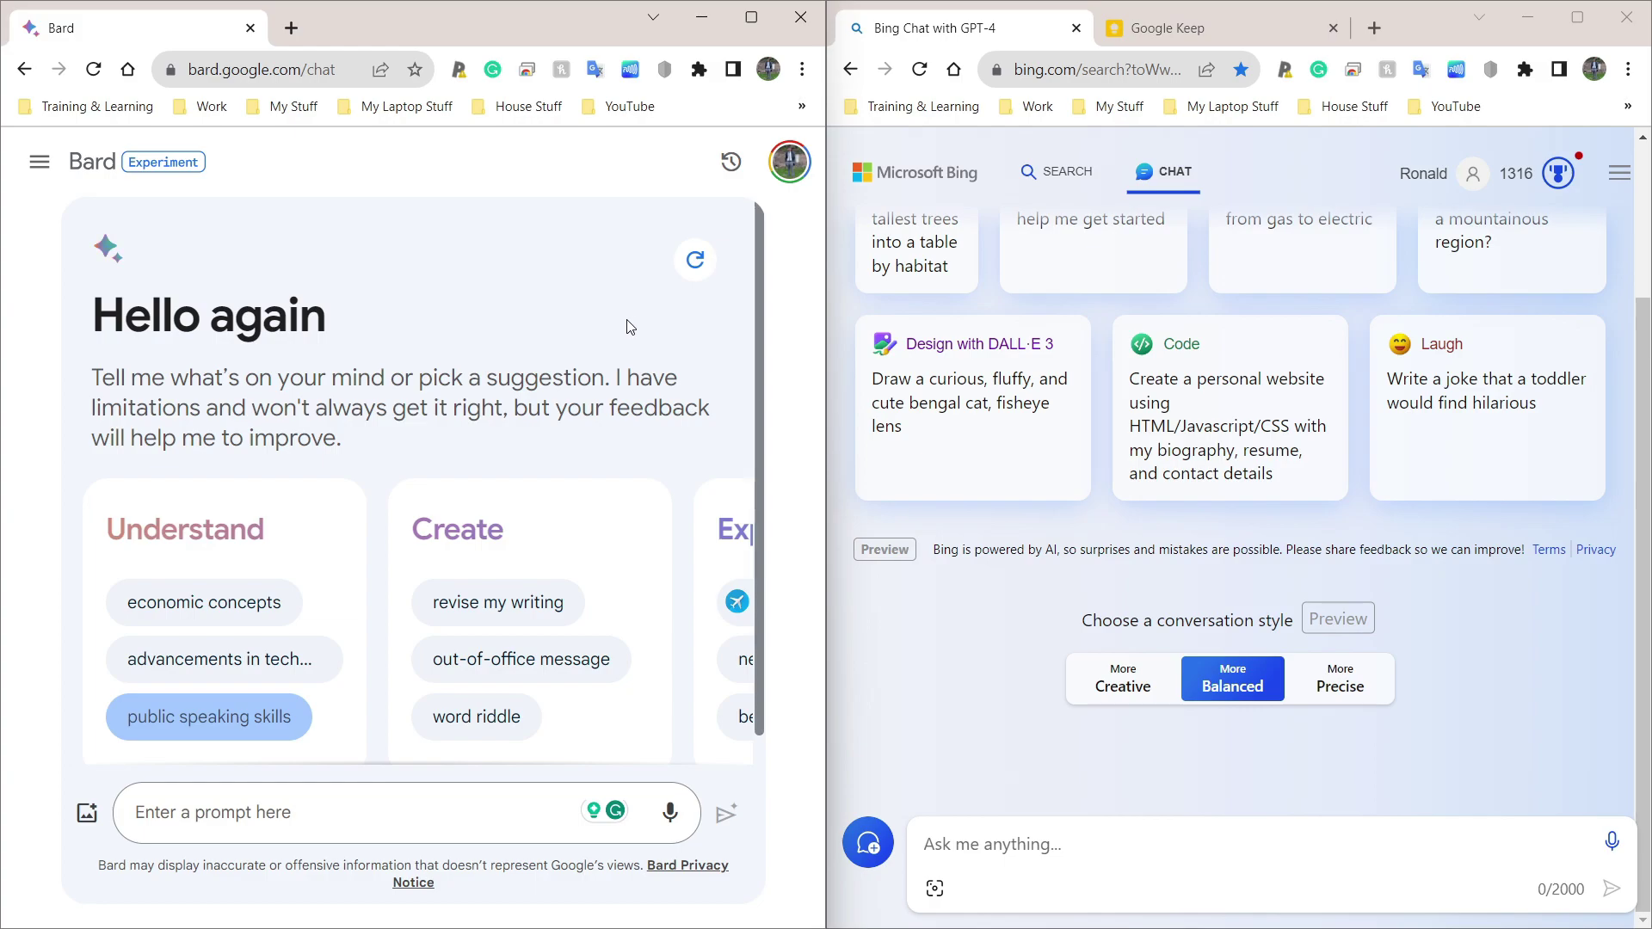
{"action": "left_click", "coordinate": [942, 626]}
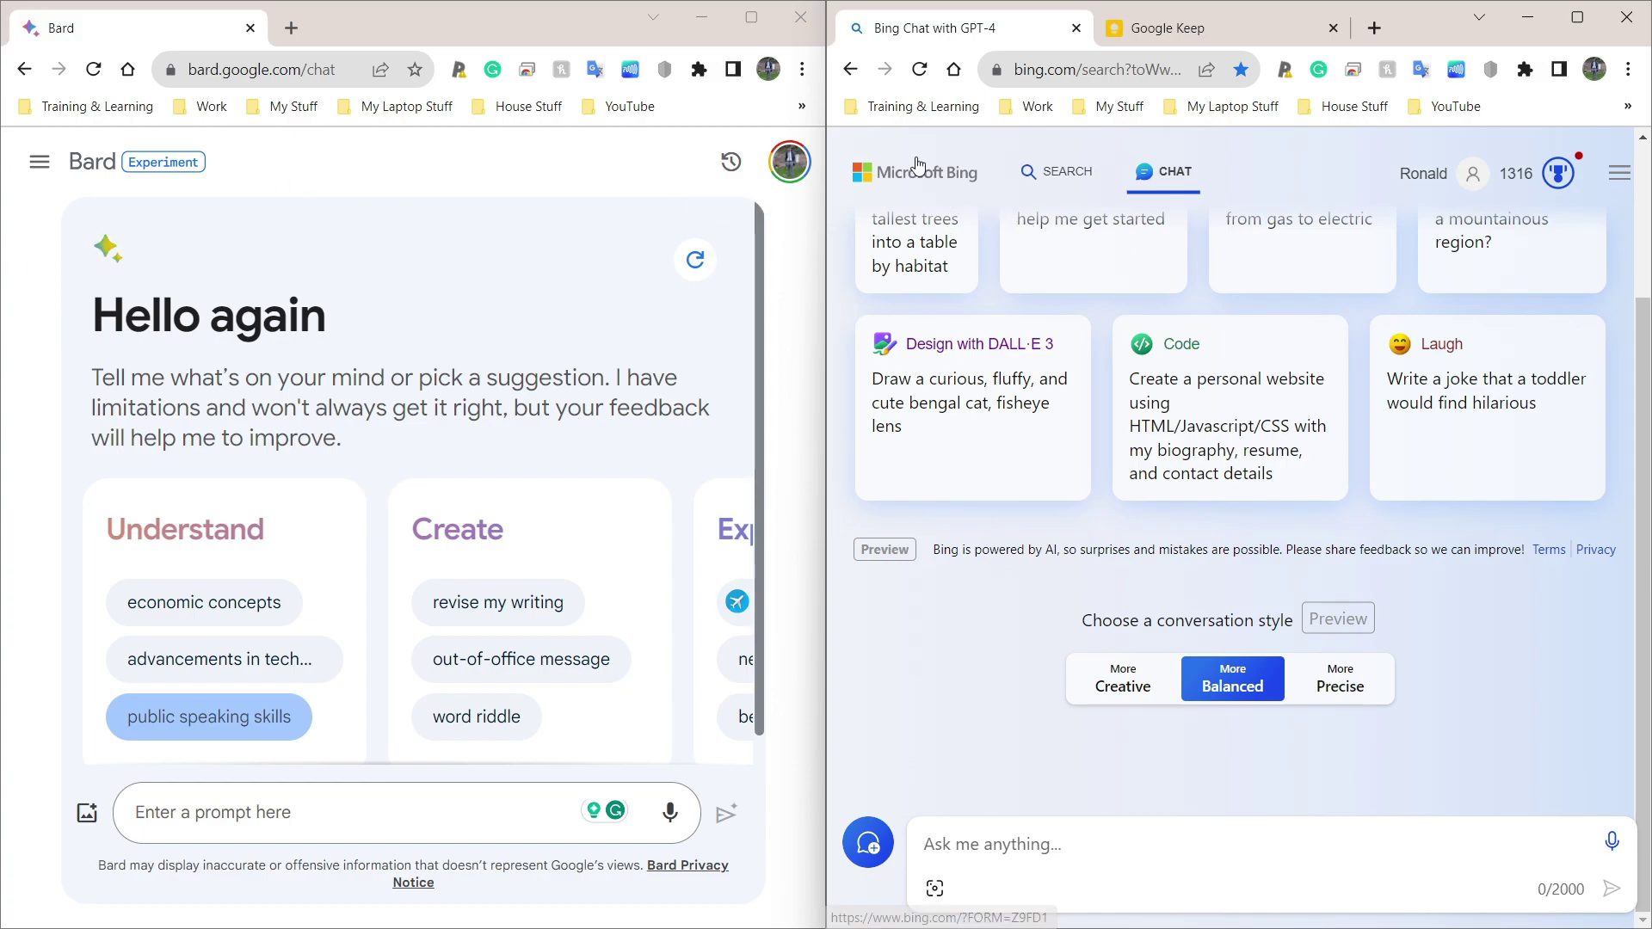
{"action": "key", "text": "ctrl+Tab"}
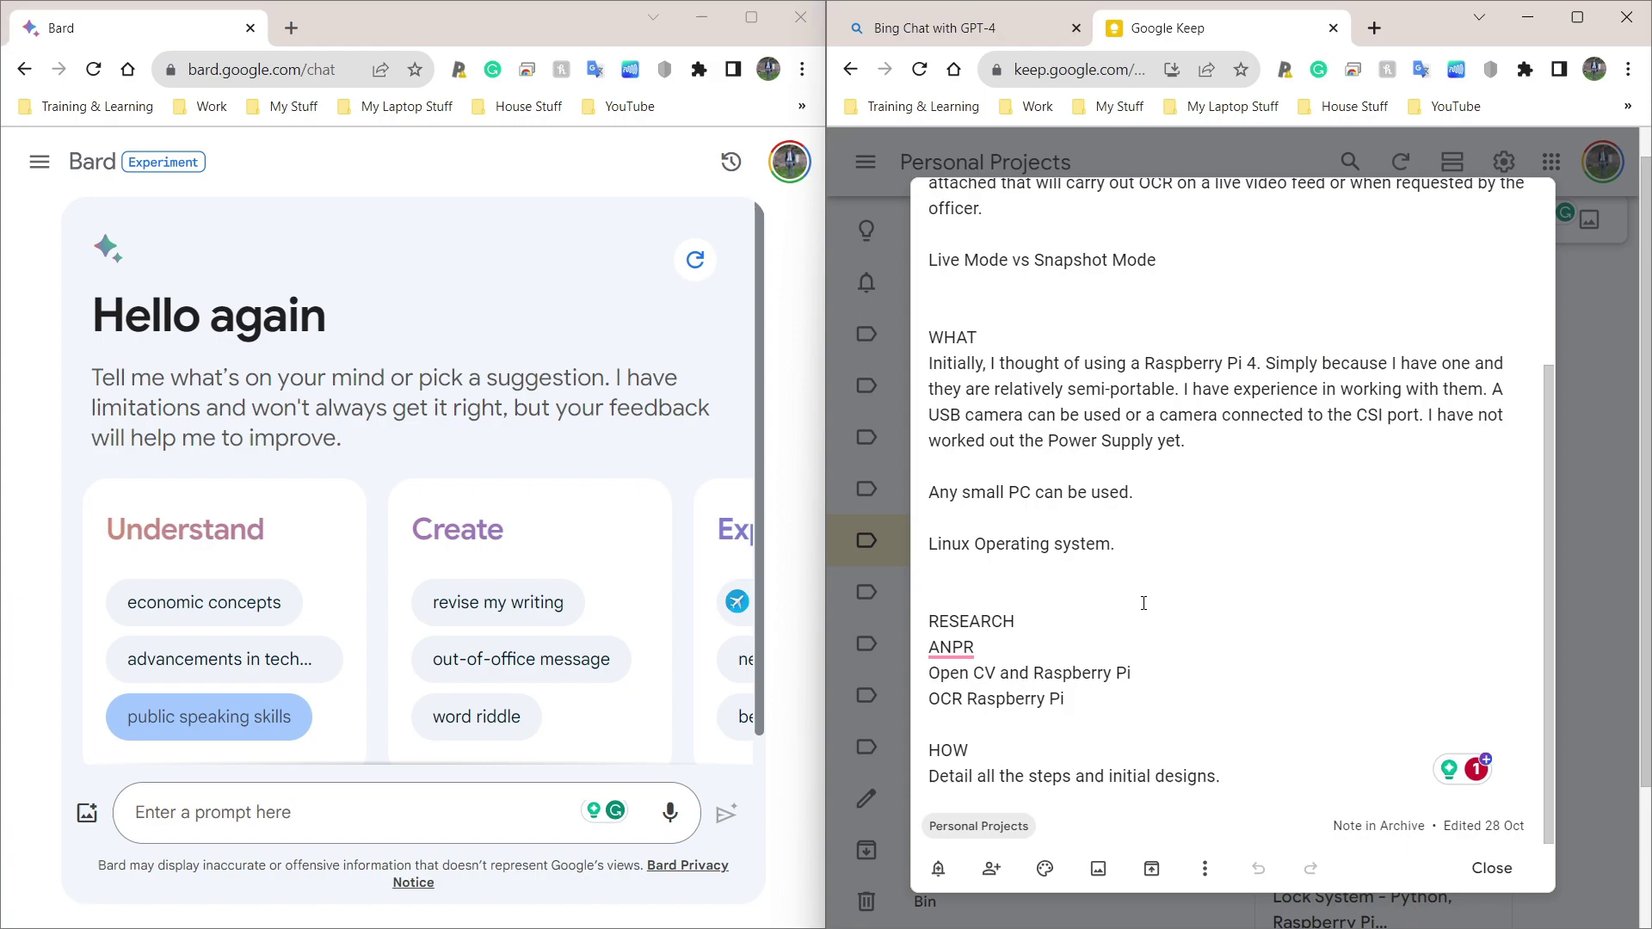
{"action": "left_click_drag", "start_coordinate": [1160, 662], "coordinate": [928, 674]}
{"action": "left_click", "coordinate": [946, 652]}
{"action": "left_click", "coordinate": [1149, 673]}
Clear the typed draft and dictate 'how do I install Python on the Raspberry Pi 4' to Bard
{"action": "left_click", "coordinate": [968, 34]}
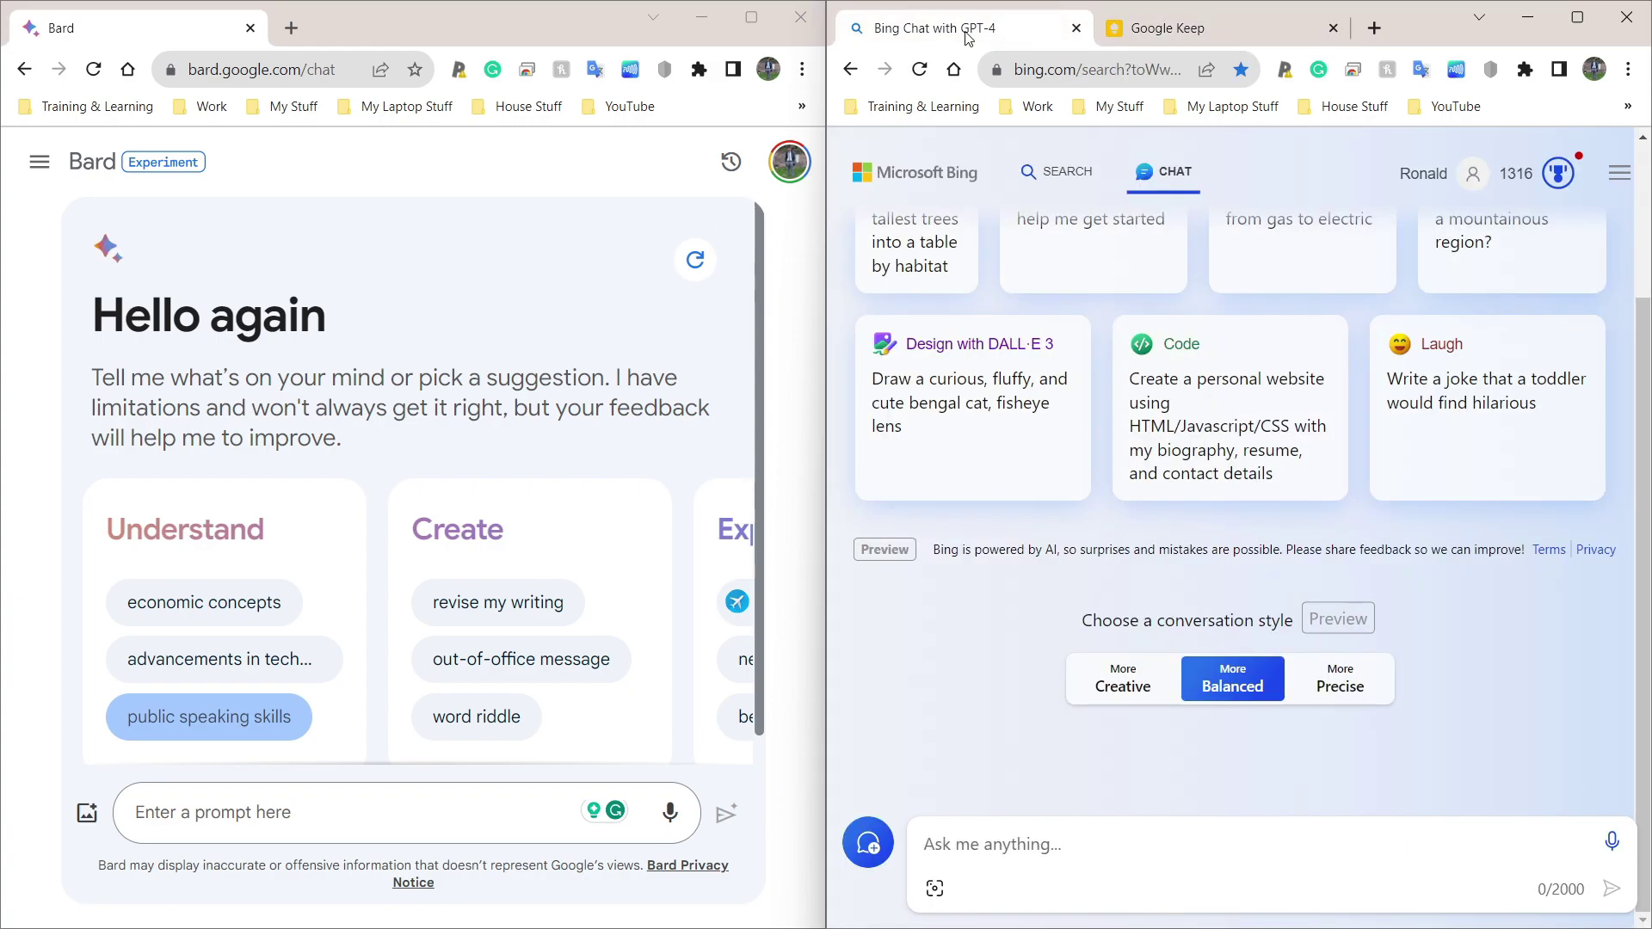
{"action": "left_click", "coordinate": [270, 813]}
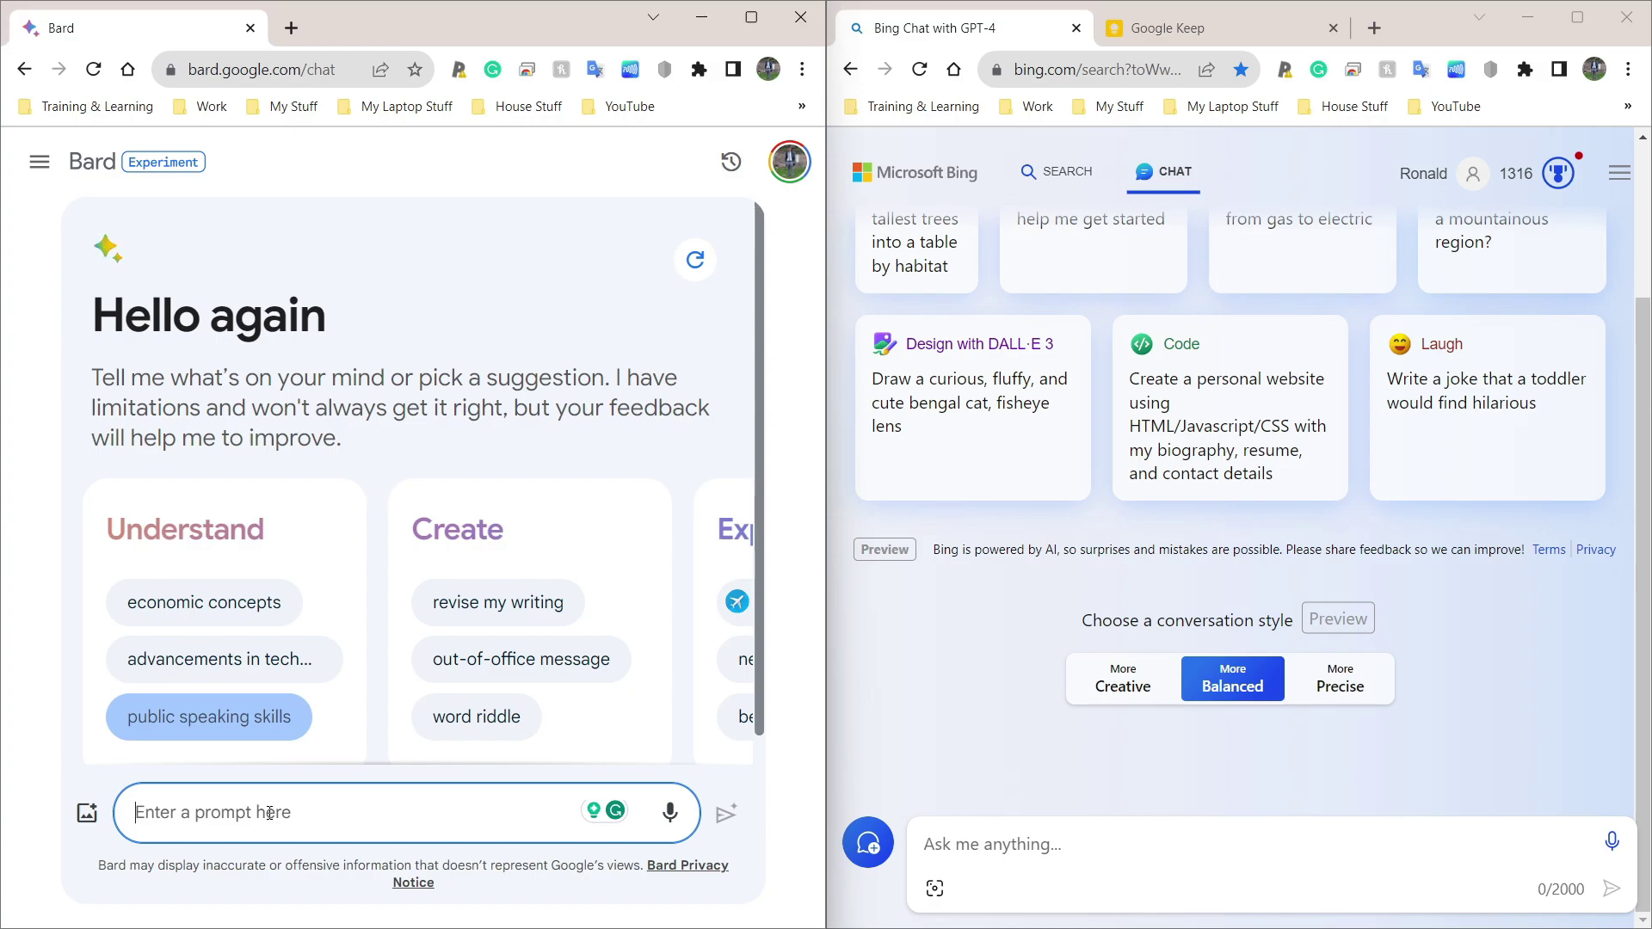
{"action": "type", "text": "how do i insta"}
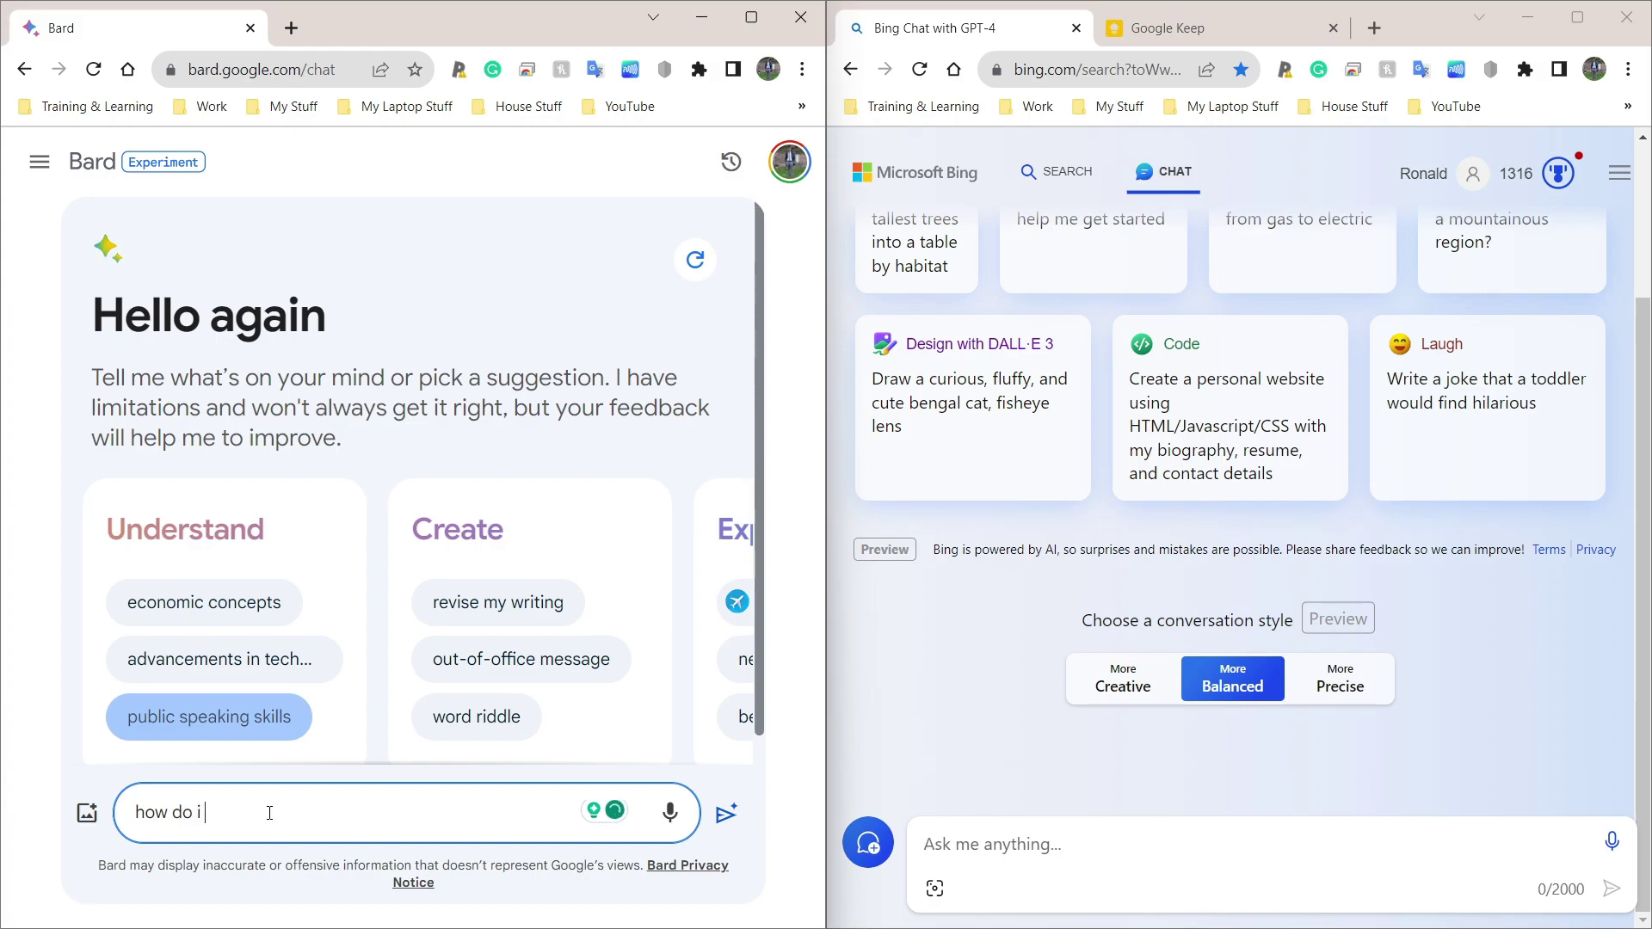
{"action": "key", "text": "BackSpace"}
{"action": "key", "text": "BackSpace"}
{"action": "key", "text": "BackSpace"}
{"action": "key", "text": "BackSpace"}
{"action": "key", "text": "BackSpace"}
{"action": "key", "text": "BackSpace"}
{"action": "key", "text": "BackSpace"}
{"action": "key", "text": "BackSpace"}
{"action": "key", "text": "BackSpace"}
{"action": "key", "text": "BackSpace"}
{"action": "key", "text": "BackSpace"}
{"action": "key", "text": "BackSpace"}
{"action": "key", "text": "BackSpace"}
{"action": "key", "text": "BackSpace"}
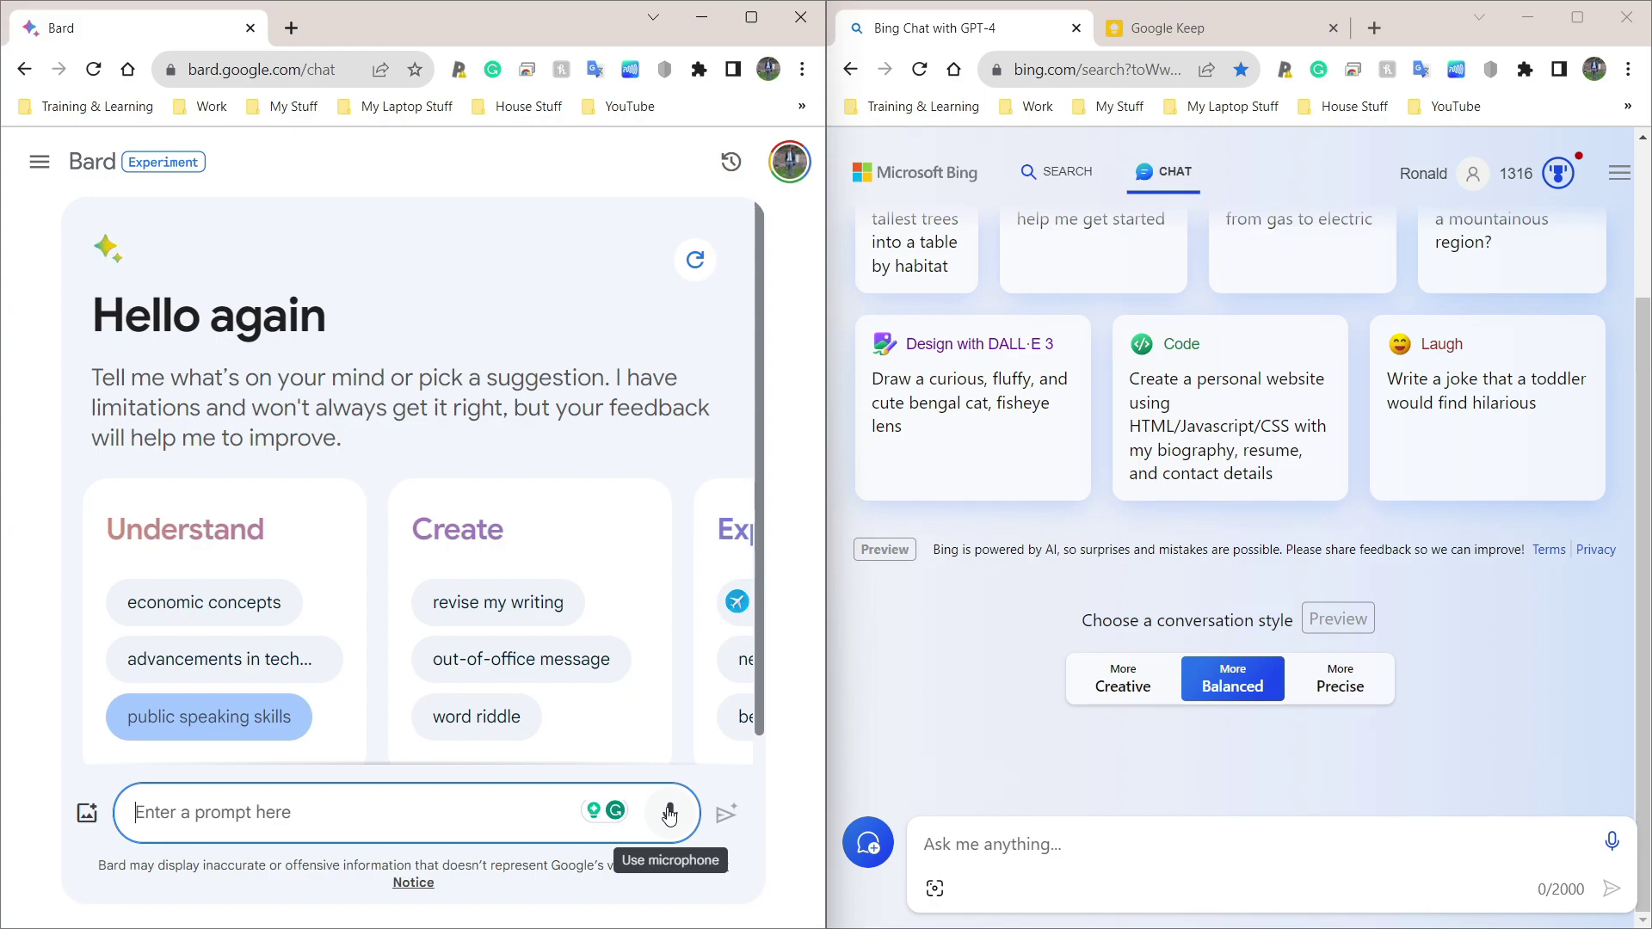
{"action": "left_click", "coordinate": [669, 814]}
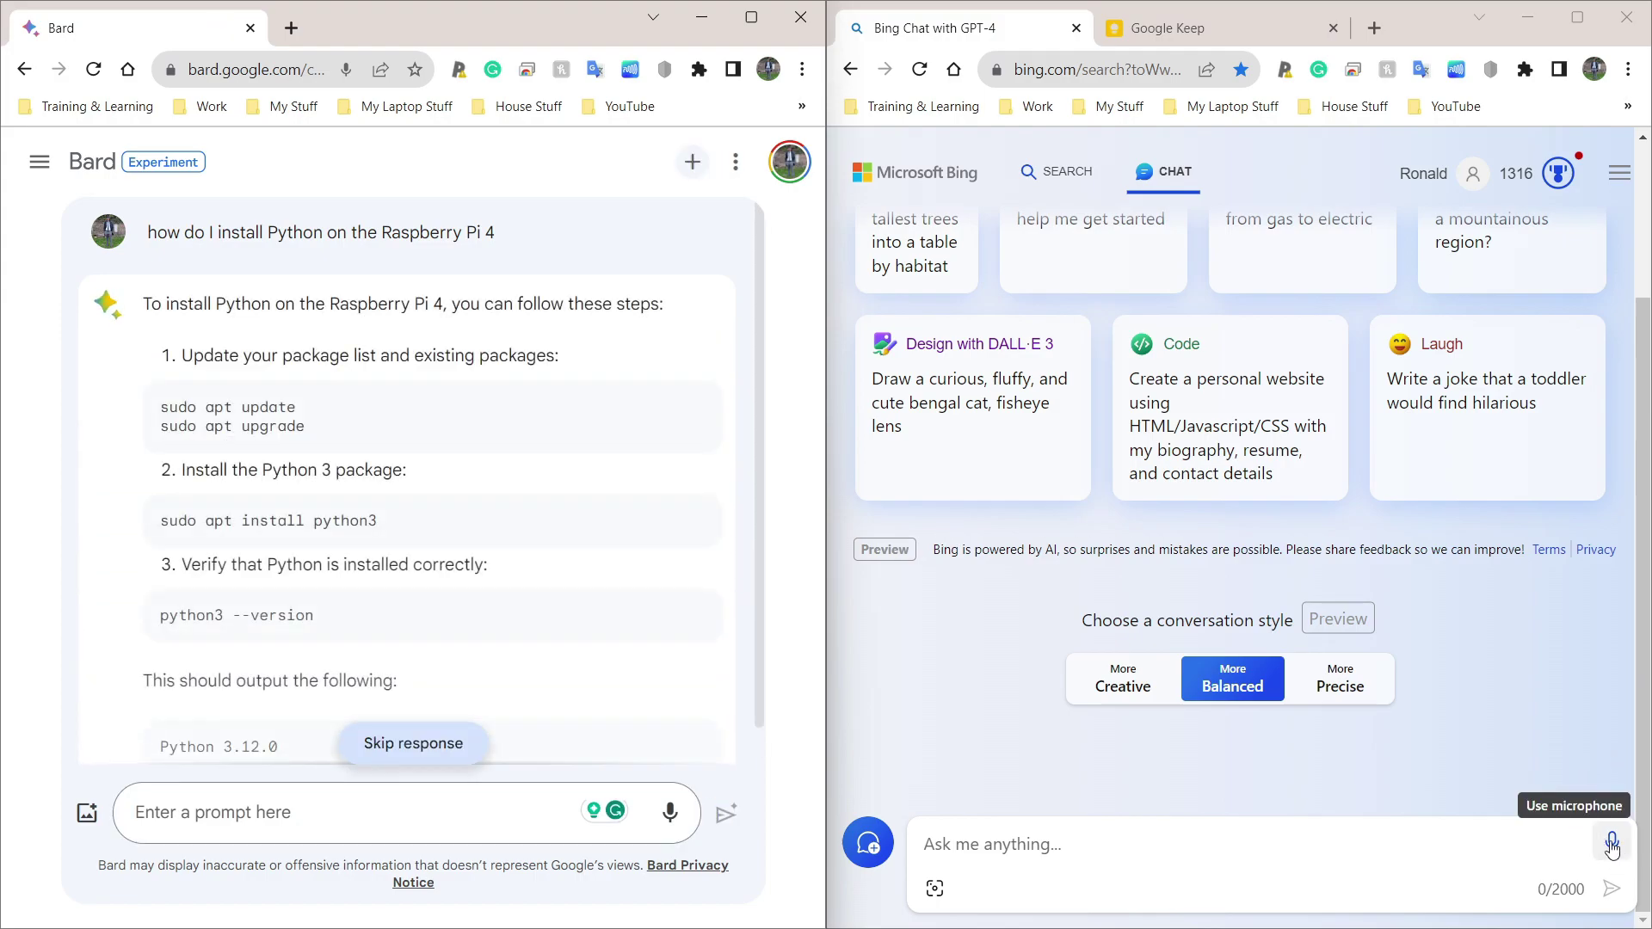
Dictate the Raspberry Pi 4 Python install question to Bing Chat and scroll through both answers
{"action": "left_click", "coordinate": [1611, 847]}
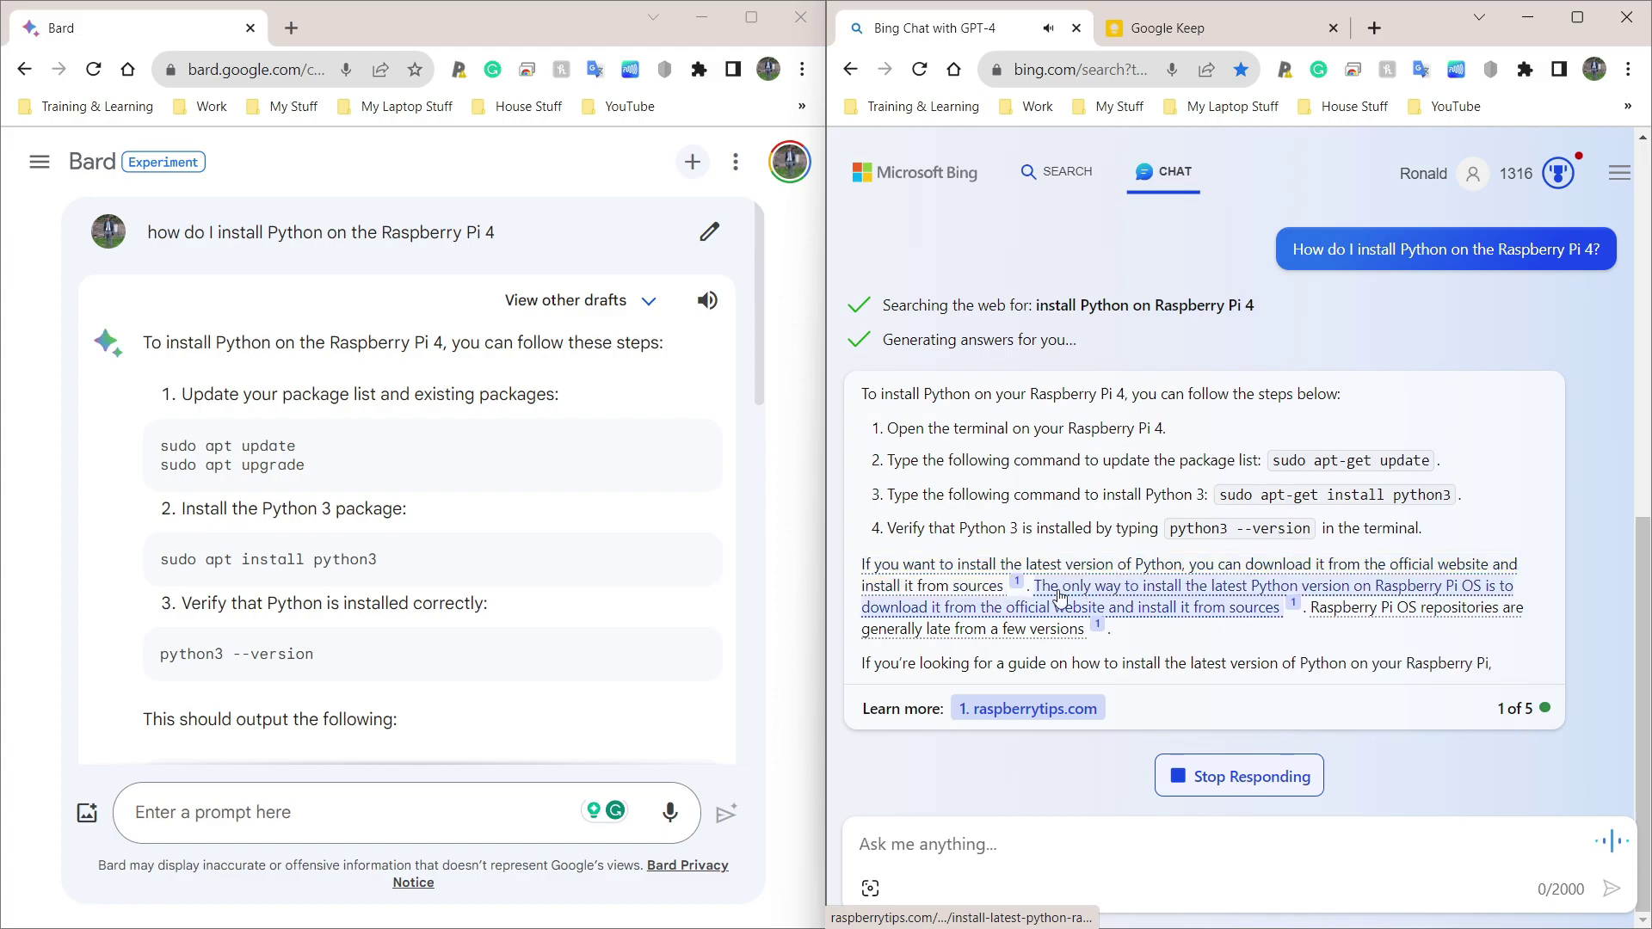
{"action": "scroll", "coordinate": [585, 548], "scroll_direction": "down", "scroll_amount": 4}
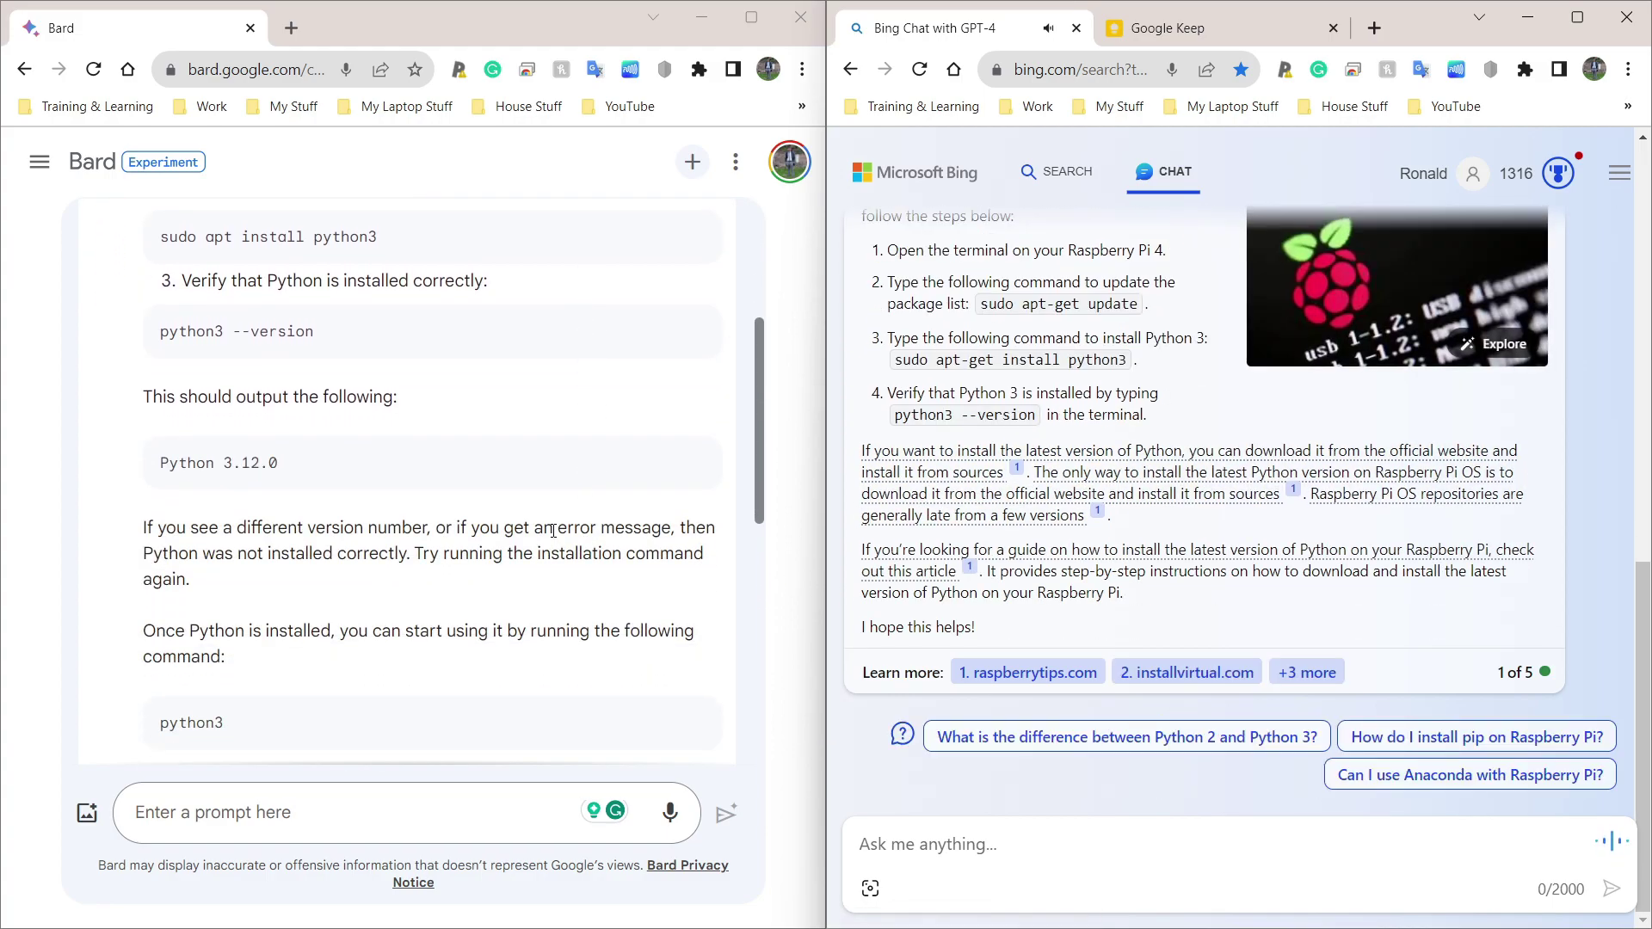
{"action": "scroll", "coordinate": [552, 530], "scroll_direction": "up", "scroll_amount": 3}
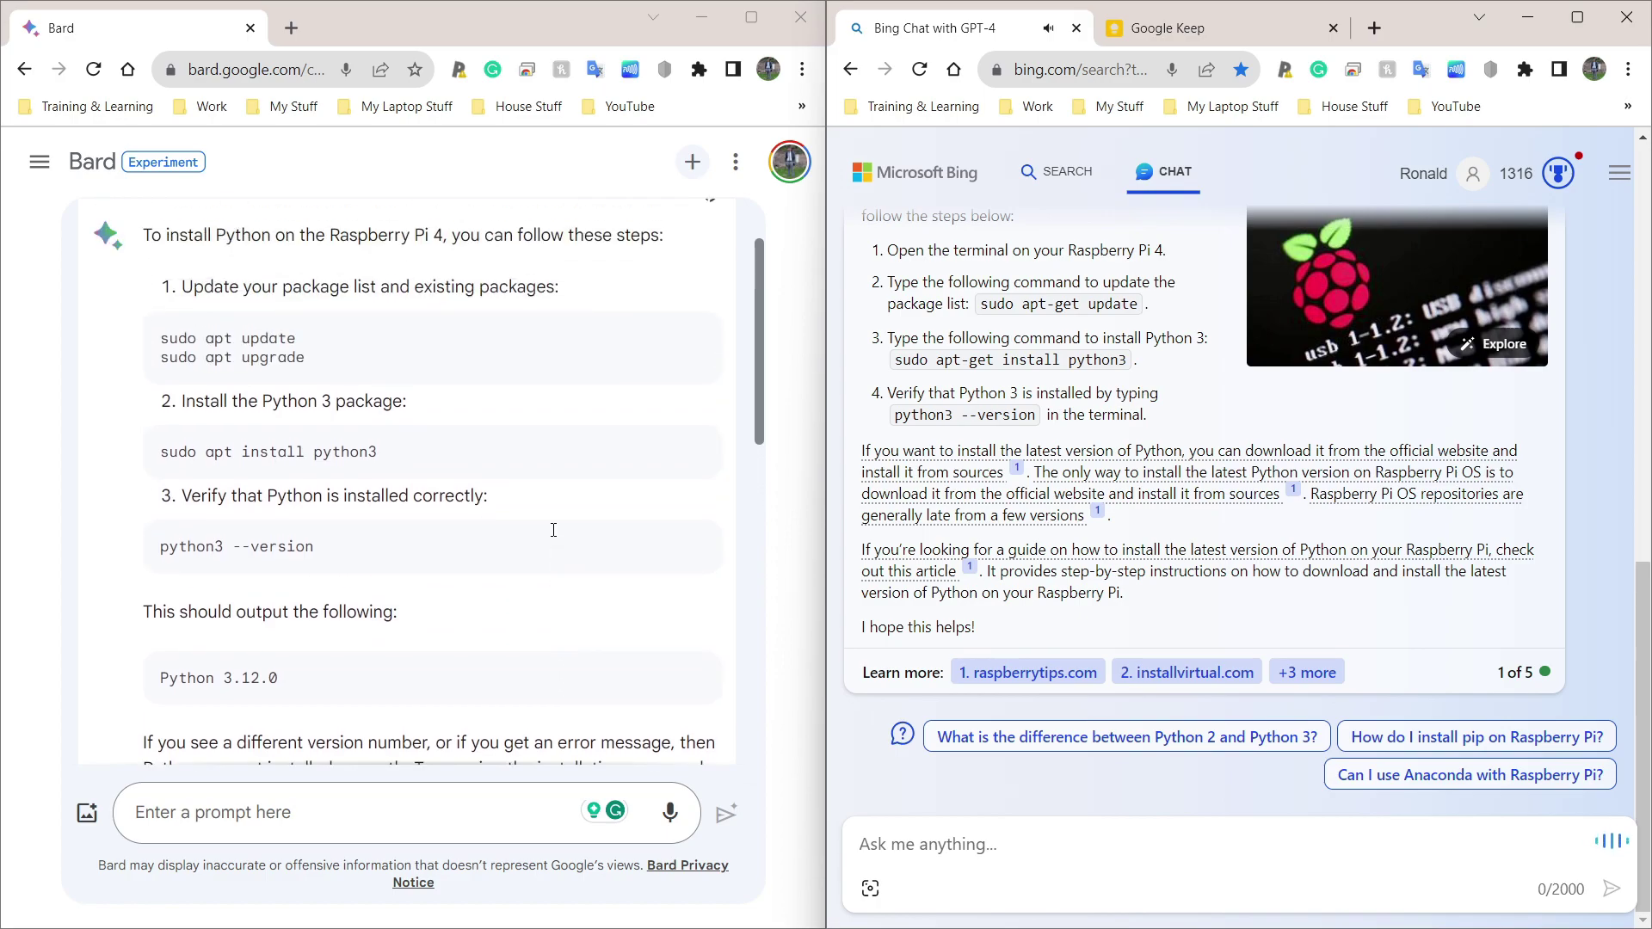
{"action": "scroll", "coordinate": [1131, 525], "scroll_direction": "up", "scroll_amount": 3}
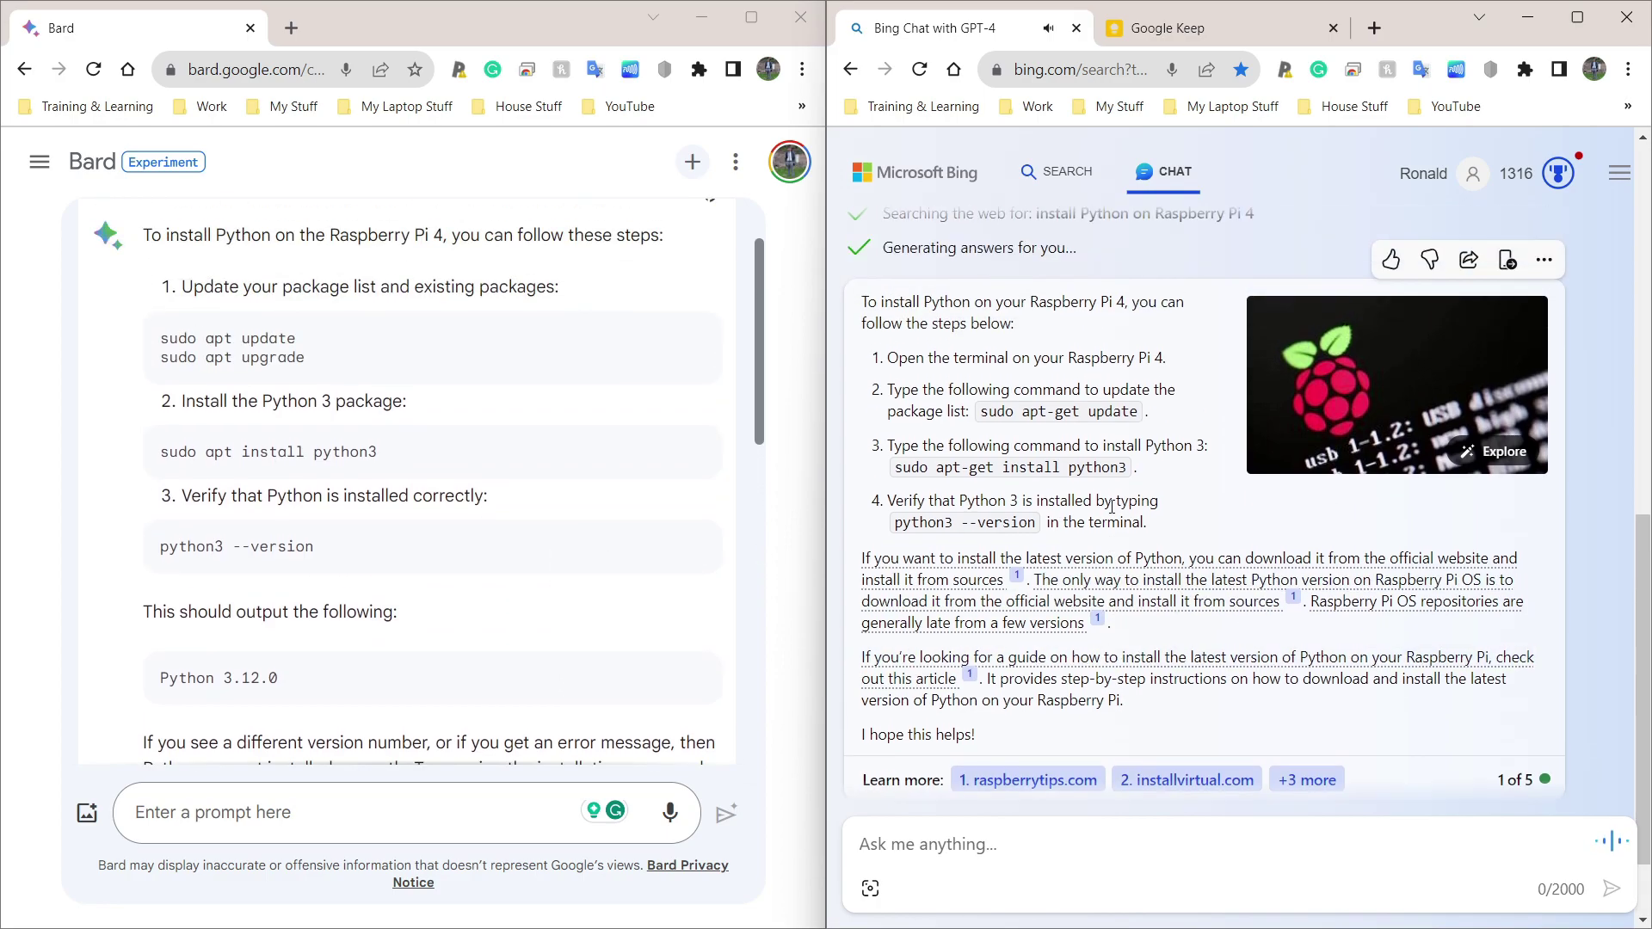
{"action": "scroll", "coordinate": [1111, 513], "scroll_direction": "down", "scroll_amount": 3}
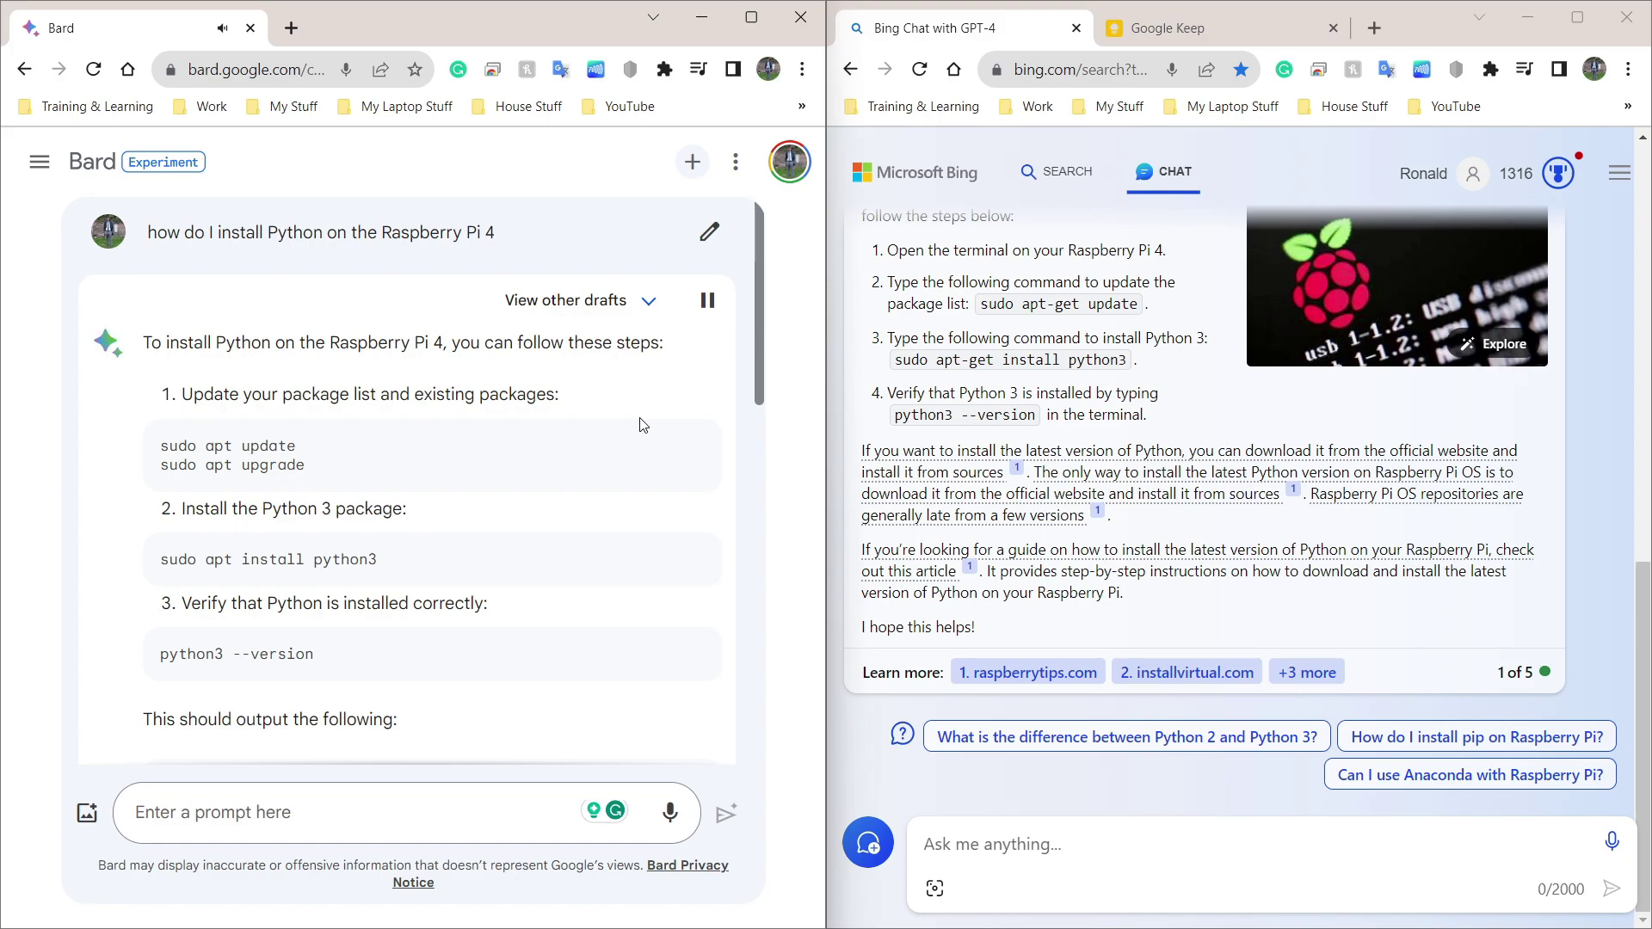
{"action": "scroll", "coordinate": [676, 419], "scroll_direction": "down", "scroll_amount": 1}
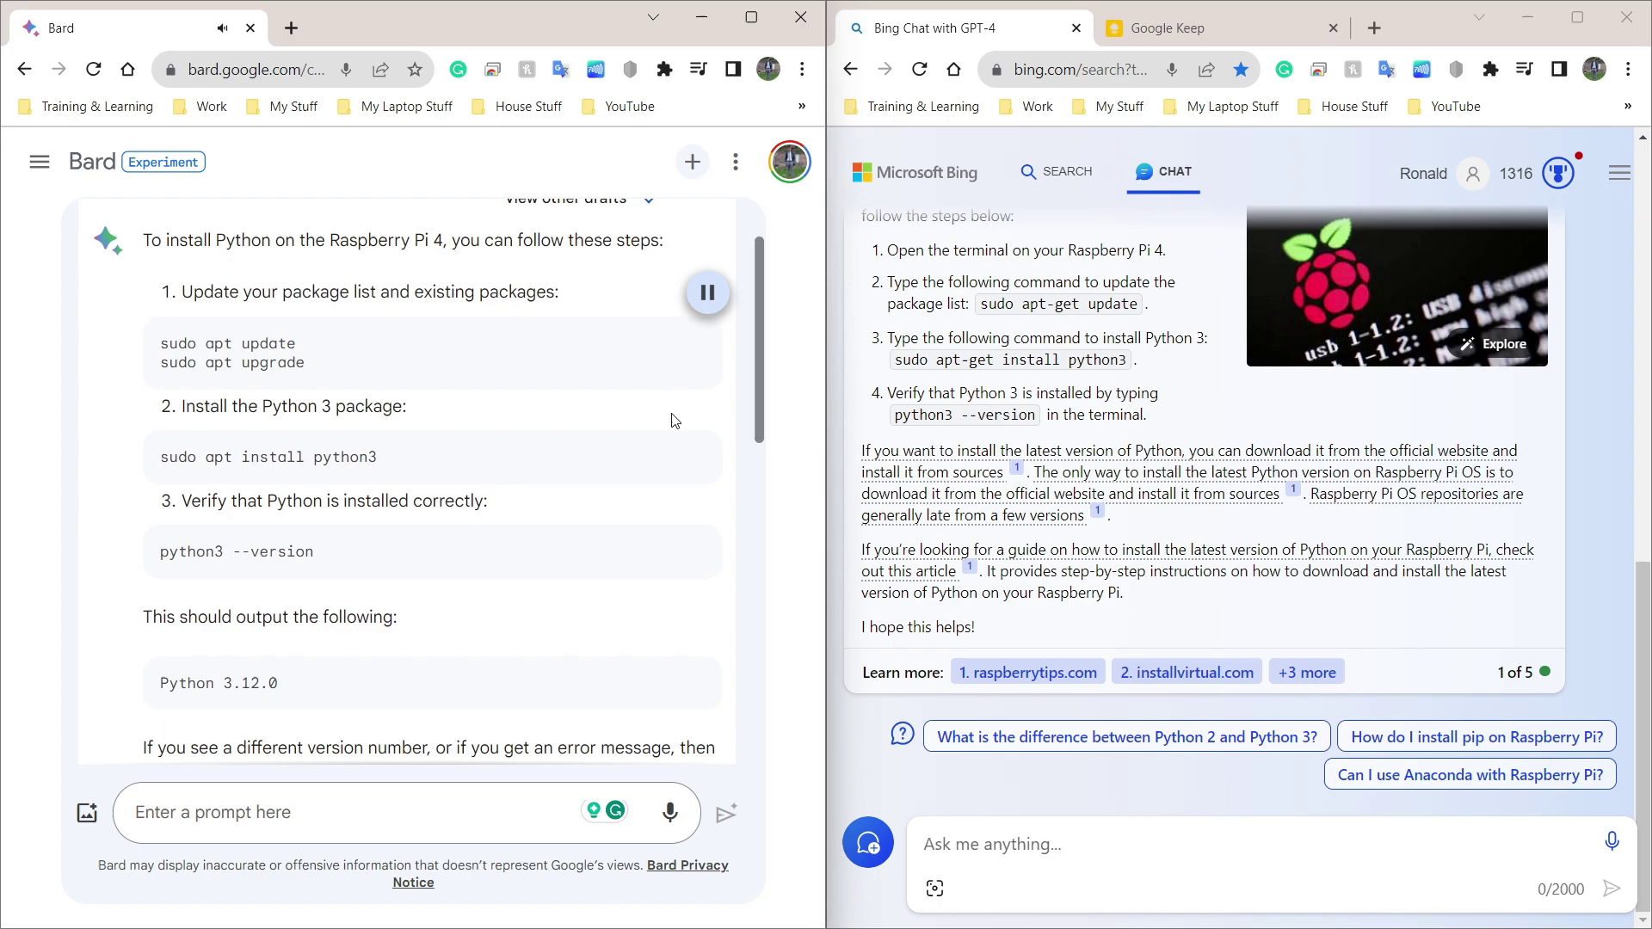
{"action": "scroll", "coordinate": [674, 419], "scroll_direction": "down", "scroll_amount": 1}
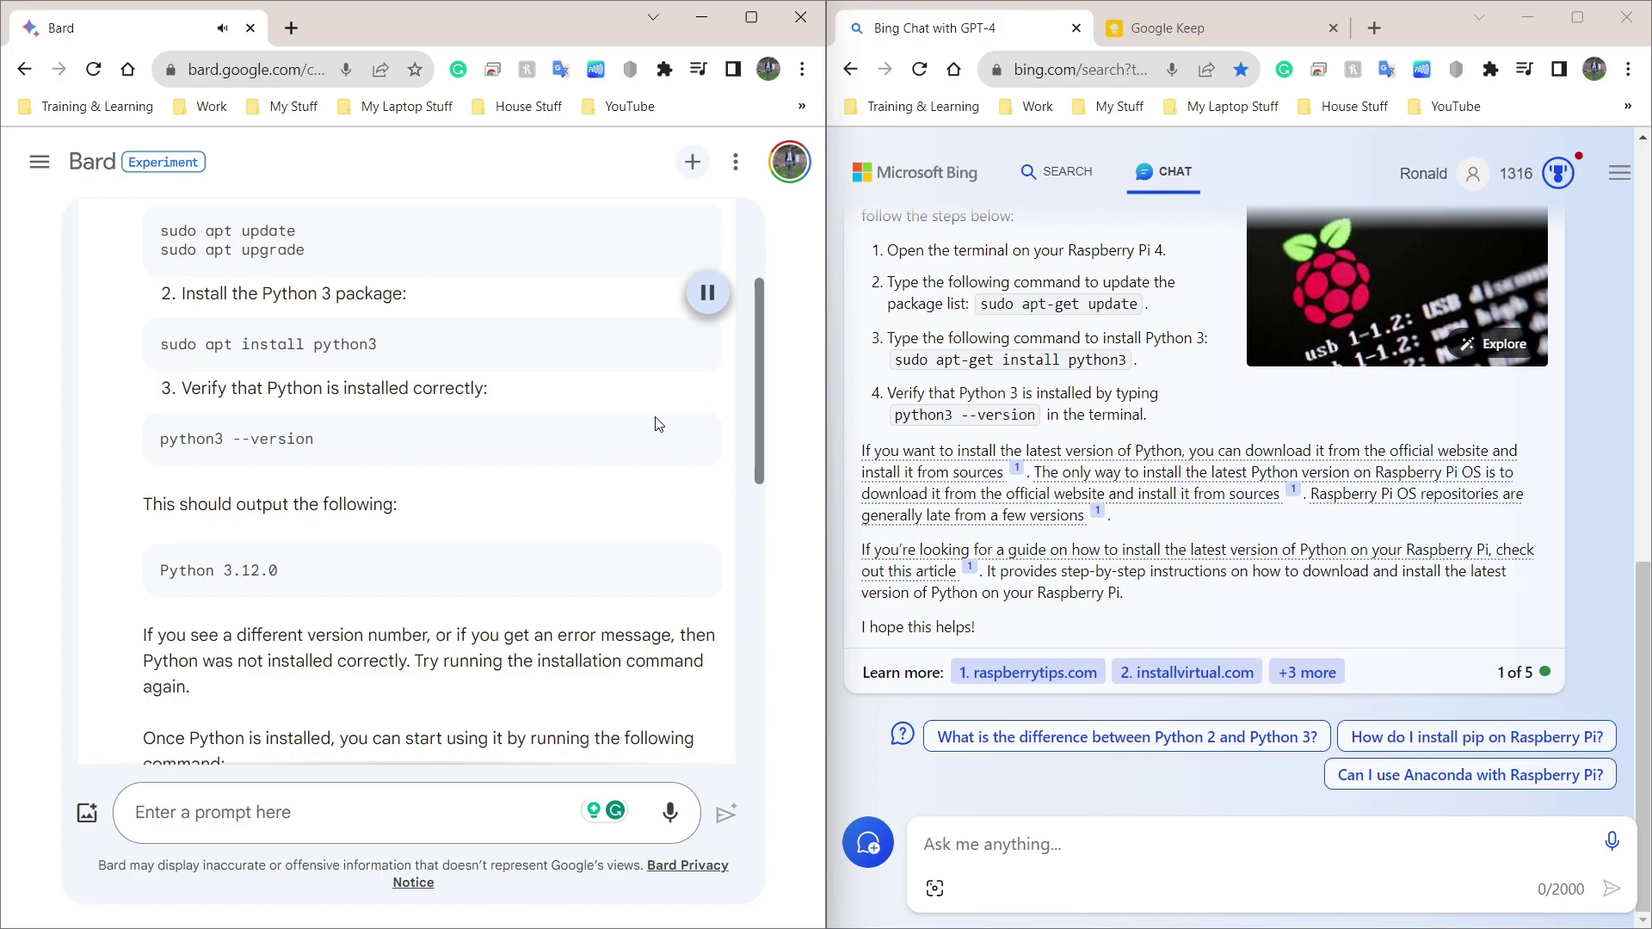
{"action": "scroll", "coordinate": [658, 423], "scroll_direction": "up", "scroll_amount": 3}
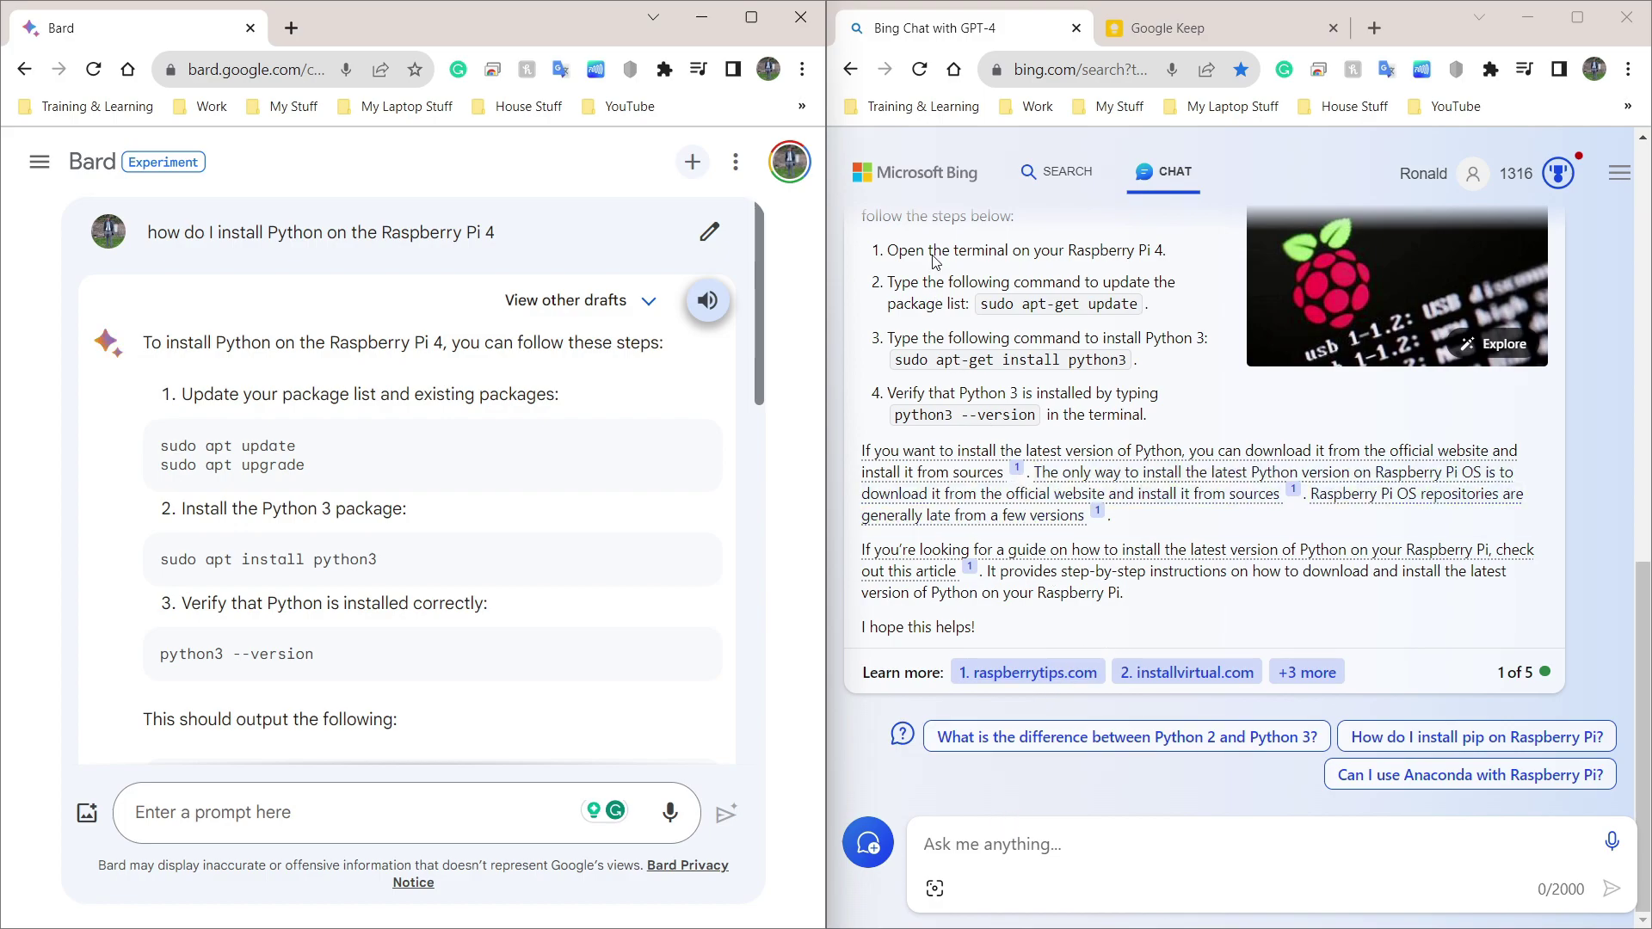
{"action": "scroll", "coordinate": [1014, 393], "scroll_direction": "up", "scroll_amount": 1}
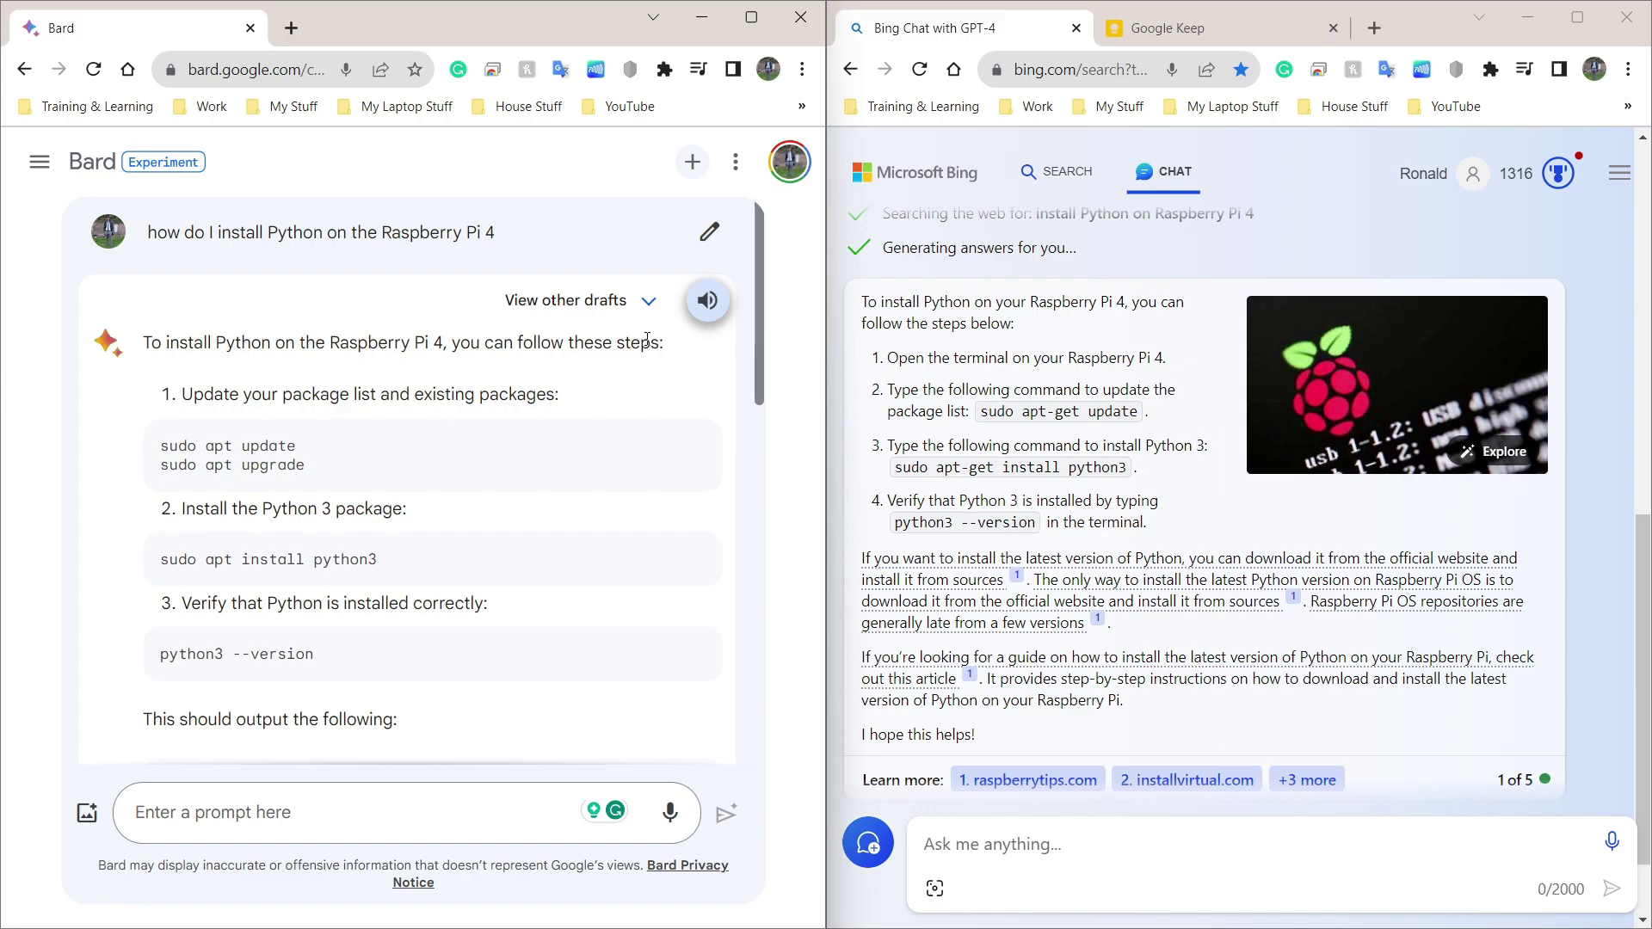
Pause Bard's read-aloud and scroll both answers down to Bing's pip and Python 2-vs-3 suggestions
{"action": "left_click", "coordinate": [709, 306]}
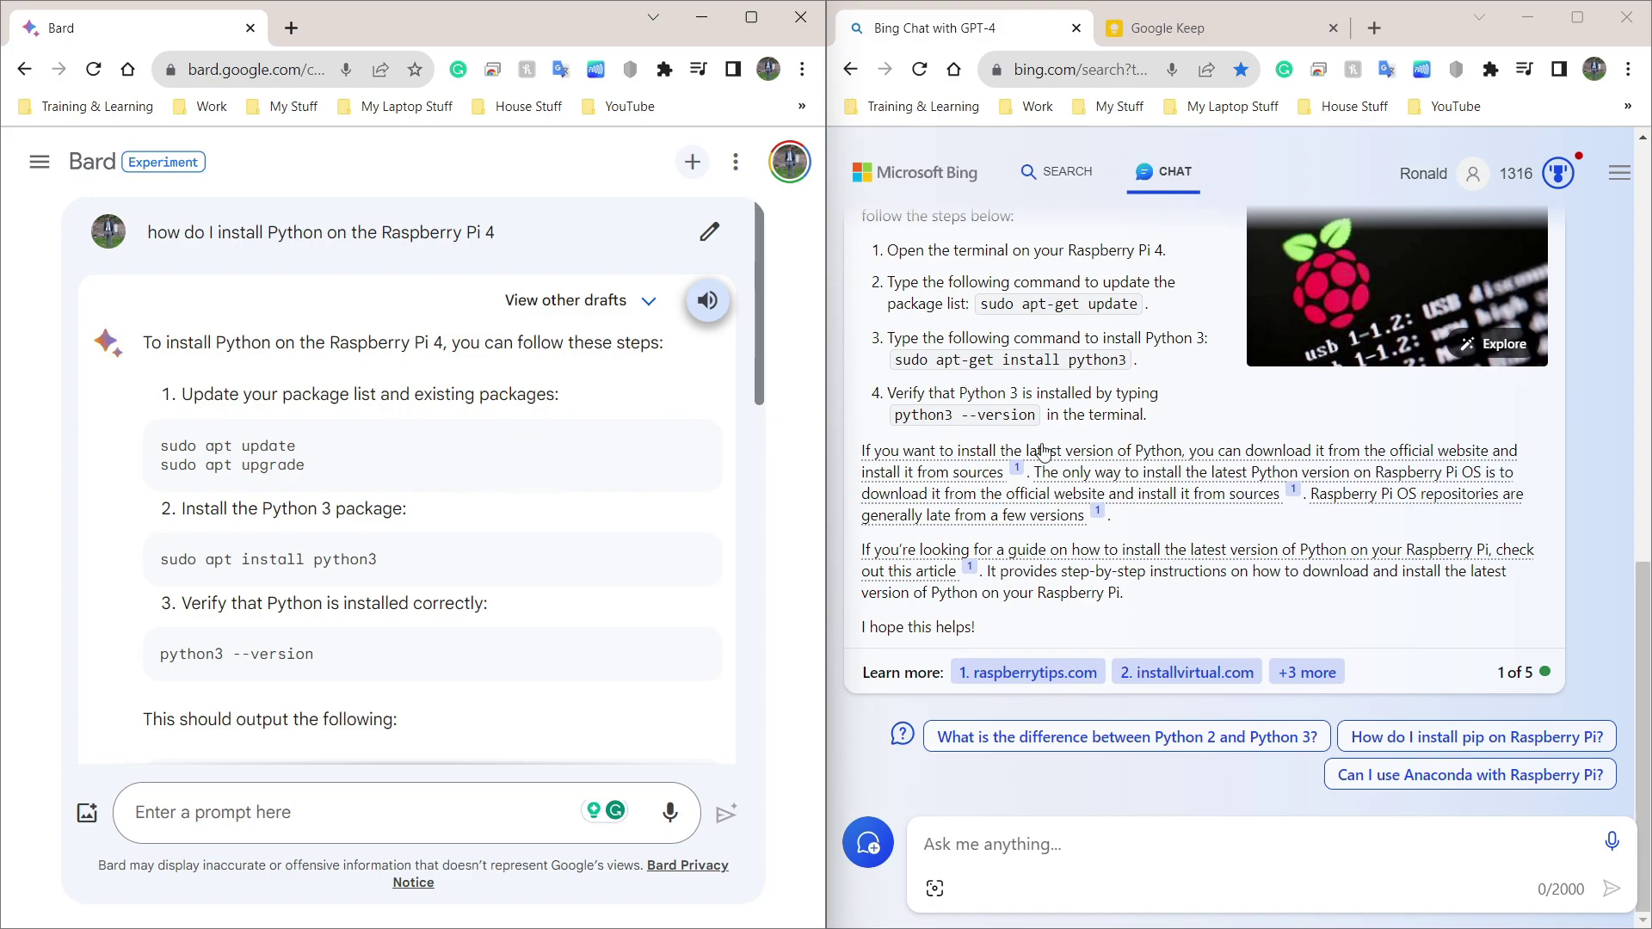
{"action": "scroll", "coordinate": [1077, 432], "scroll_direction": "up", "scroll_amount": 1}
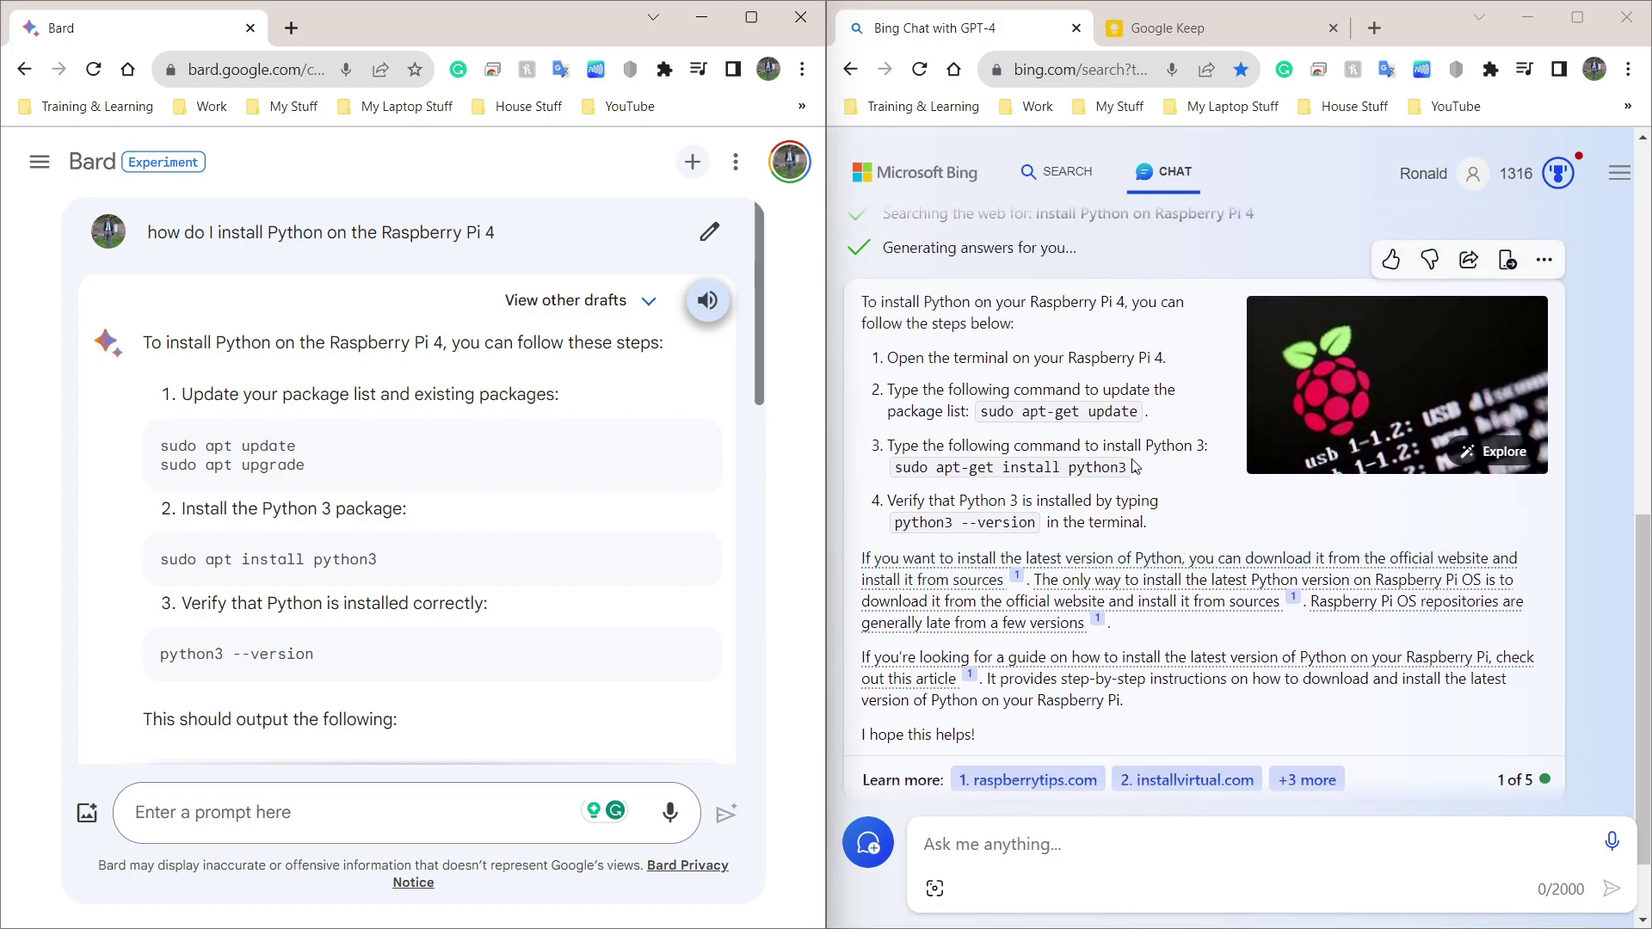
{"action": "scroll", "coordinate": [414, 476], "scroll_direction": "down", "scroll_amount": 6}
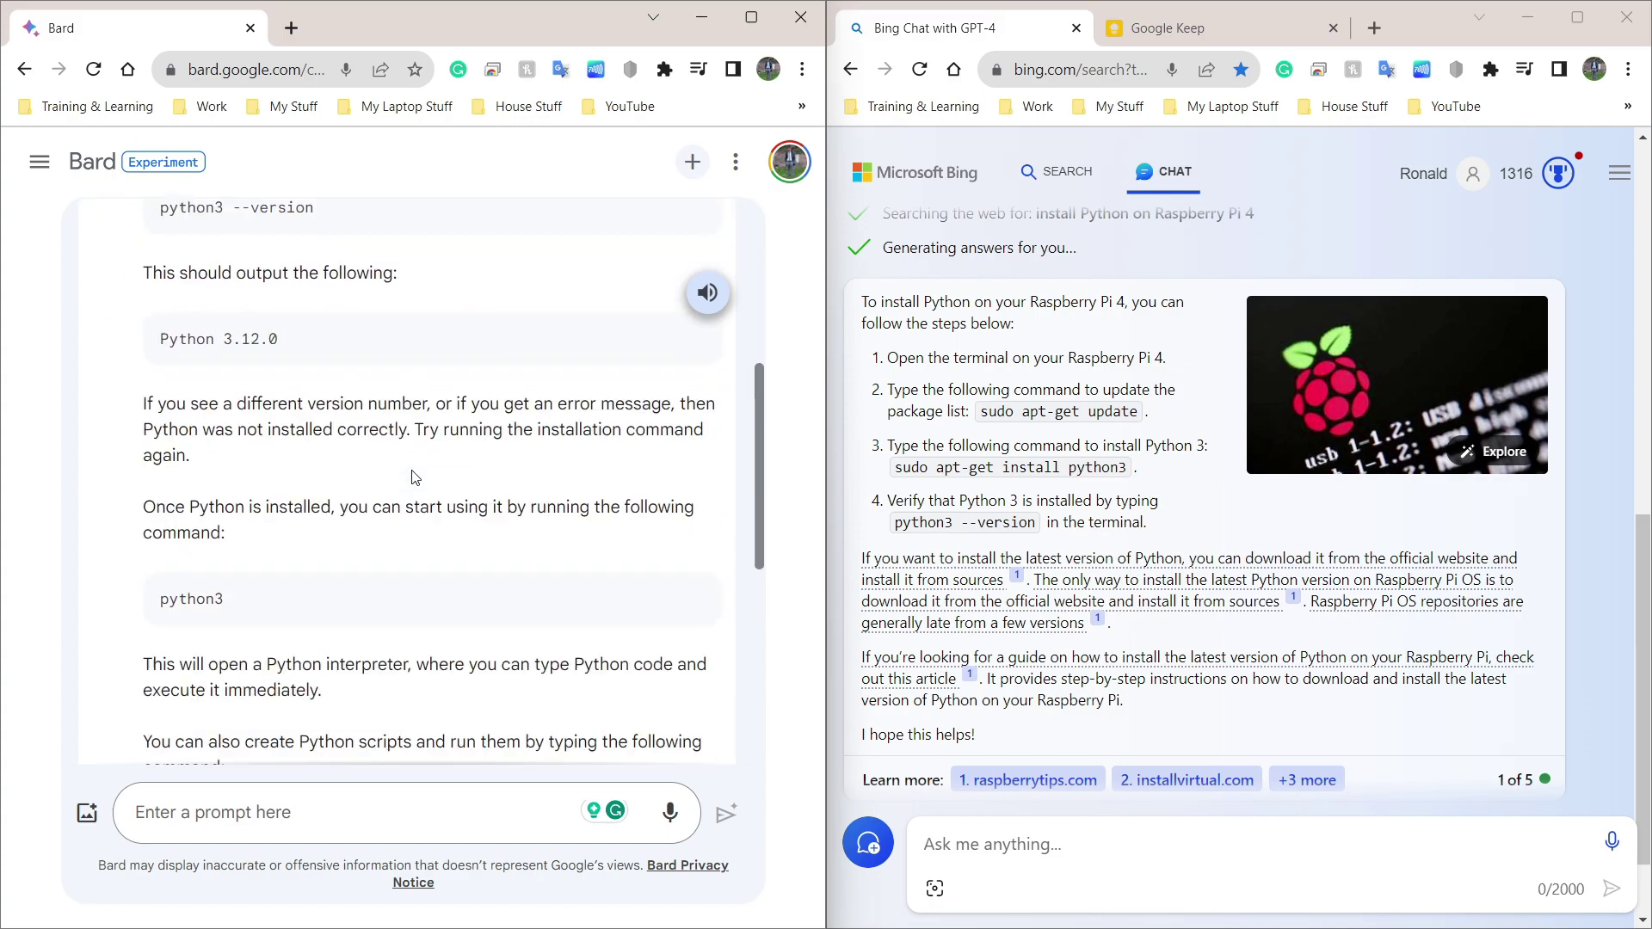
{"action": "scroll", "coordinate": [414, 477], "scroll_direction": "up", "scroll_amount": 3}
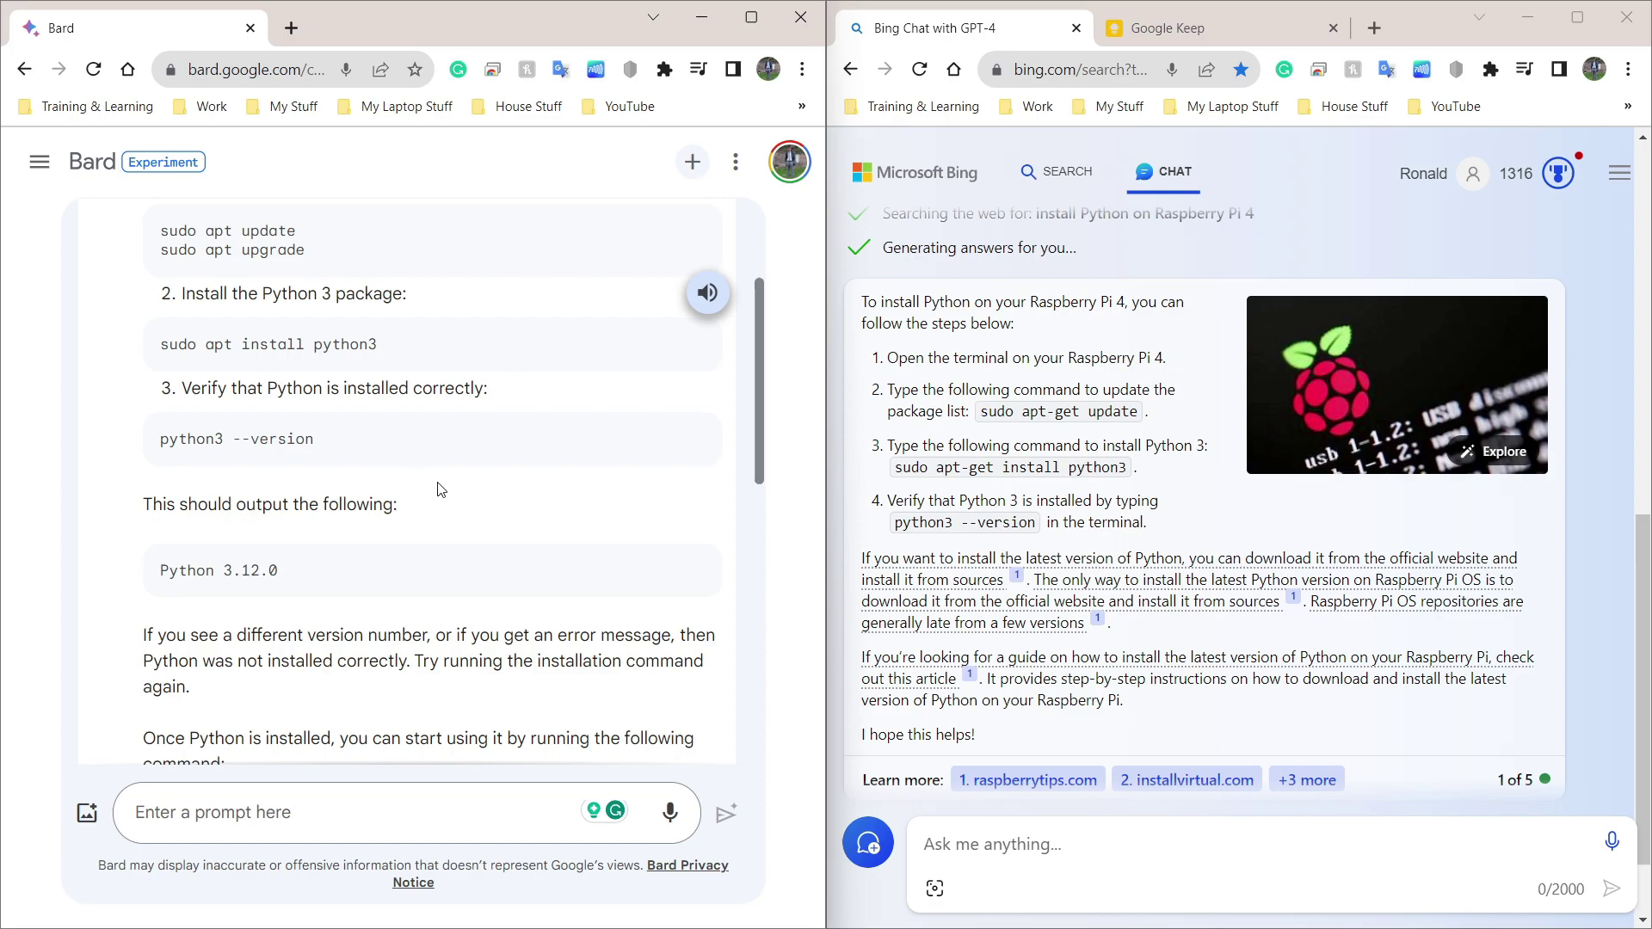
{"action": "scroll", "coordinate": [684, 626], "scroll_direction": "down", "scroll_amount": 8}
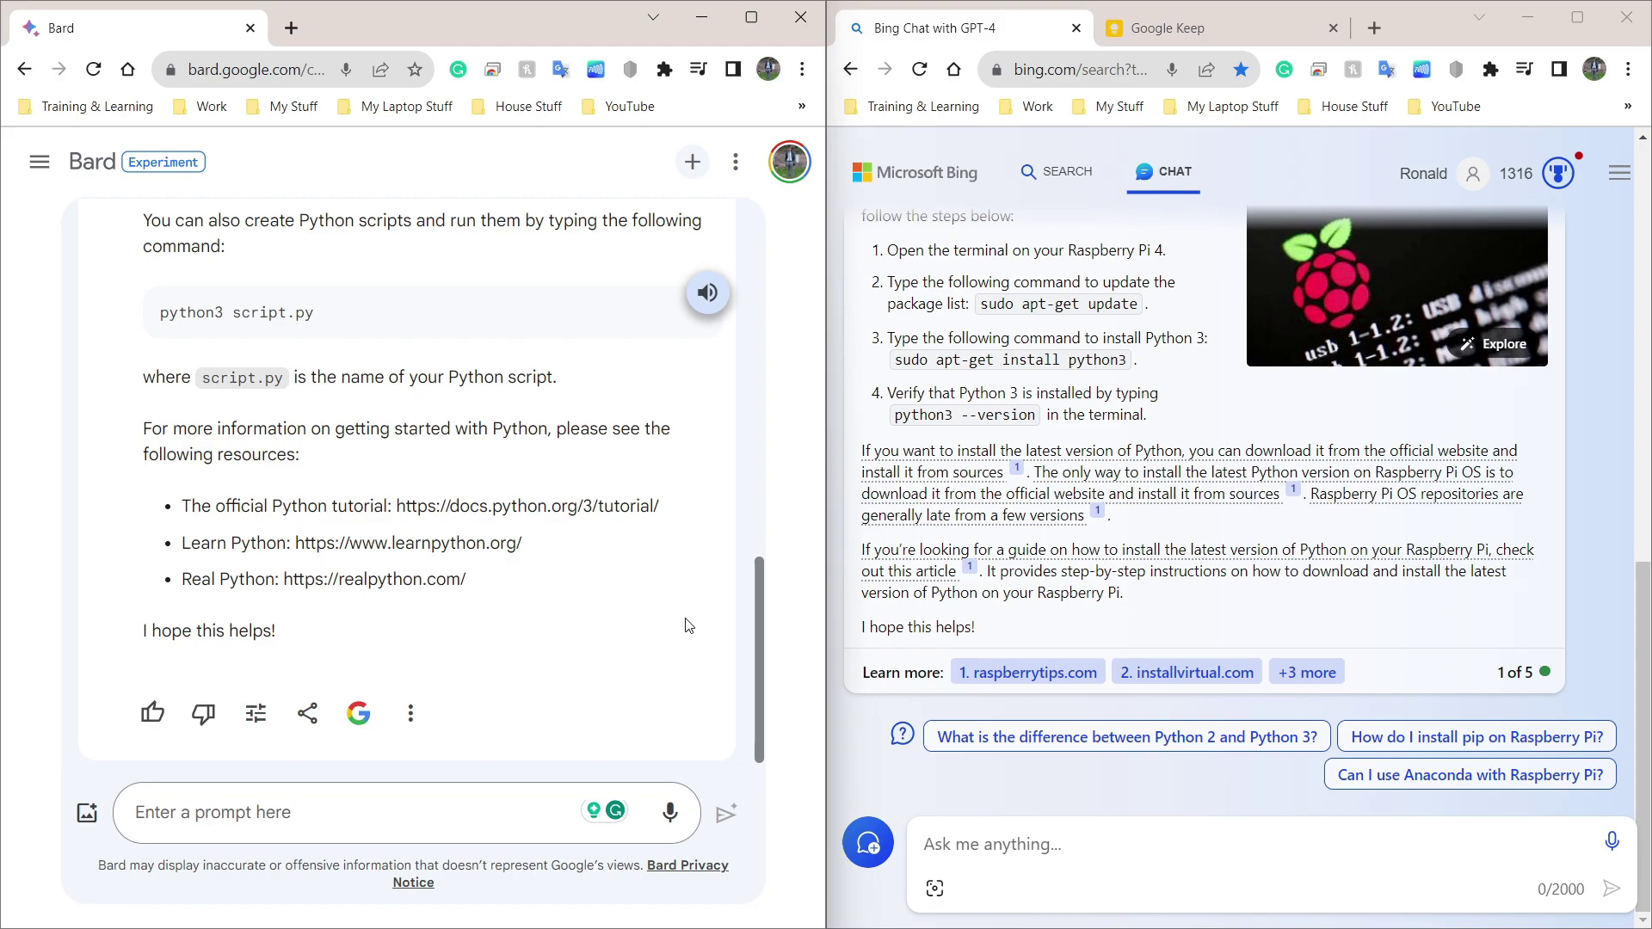
Paste the OpenCV live character recognition prompt into both Bard and Bing Chat and send it
{"action": "left_click", "coordinate": [458, 822]}
{"action": "type", "text": "write open cv python code to do live character recognition"}
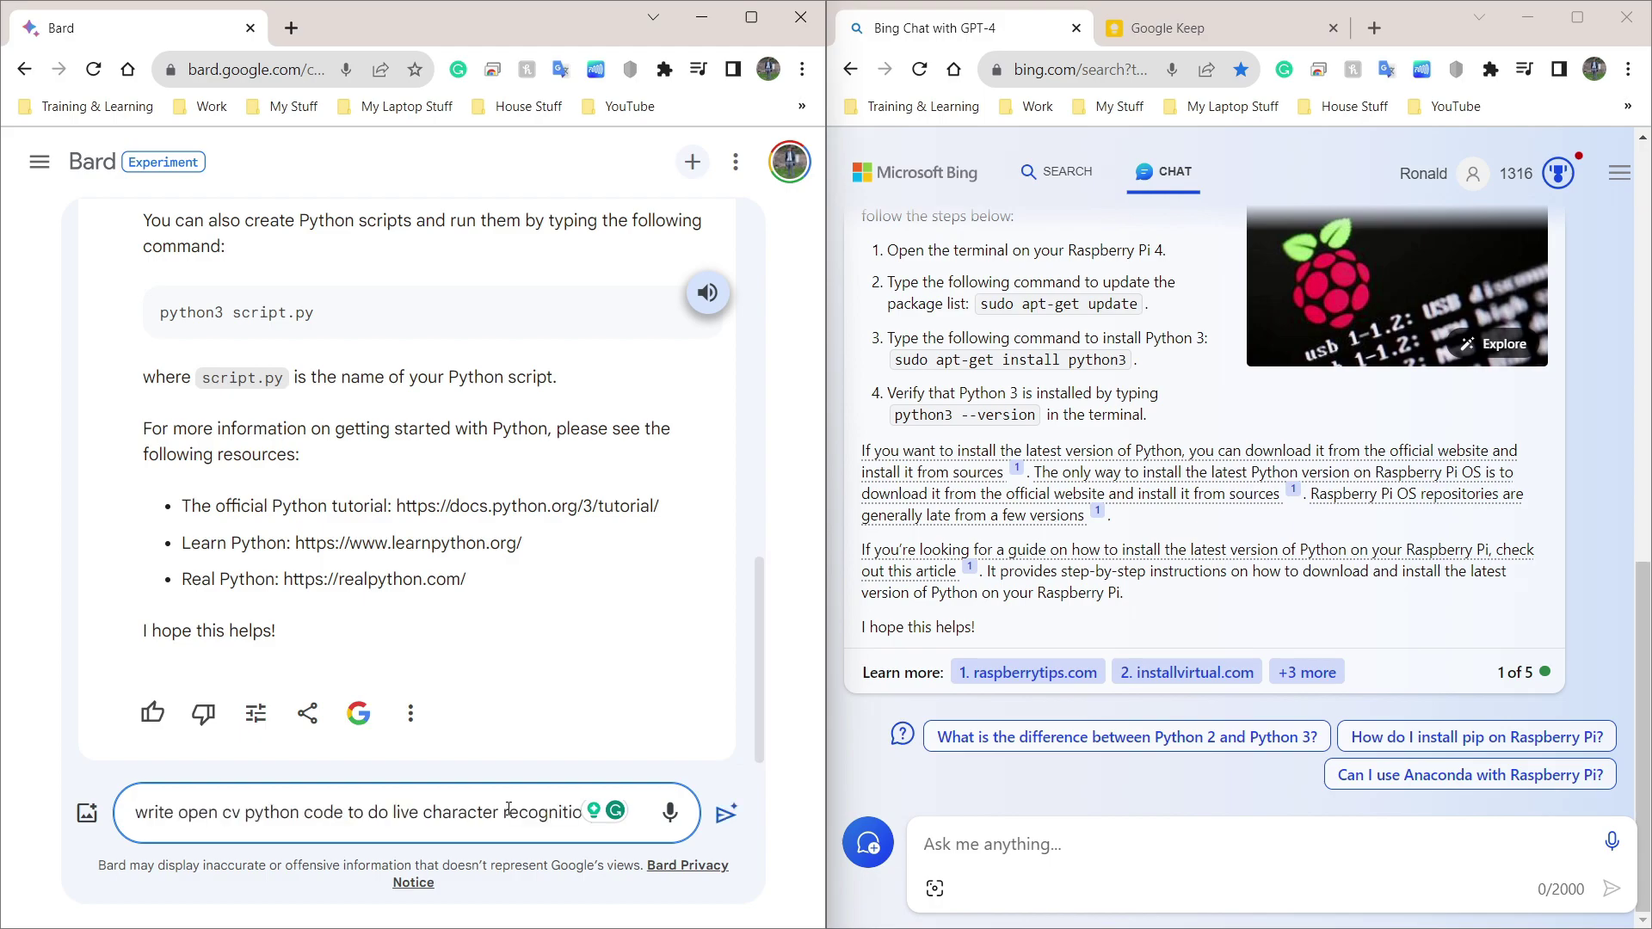
{"action": "left_click", "coordinate": [886, 843]}
{"action": "type", "text": "write open cv python code to do live character recognition"}
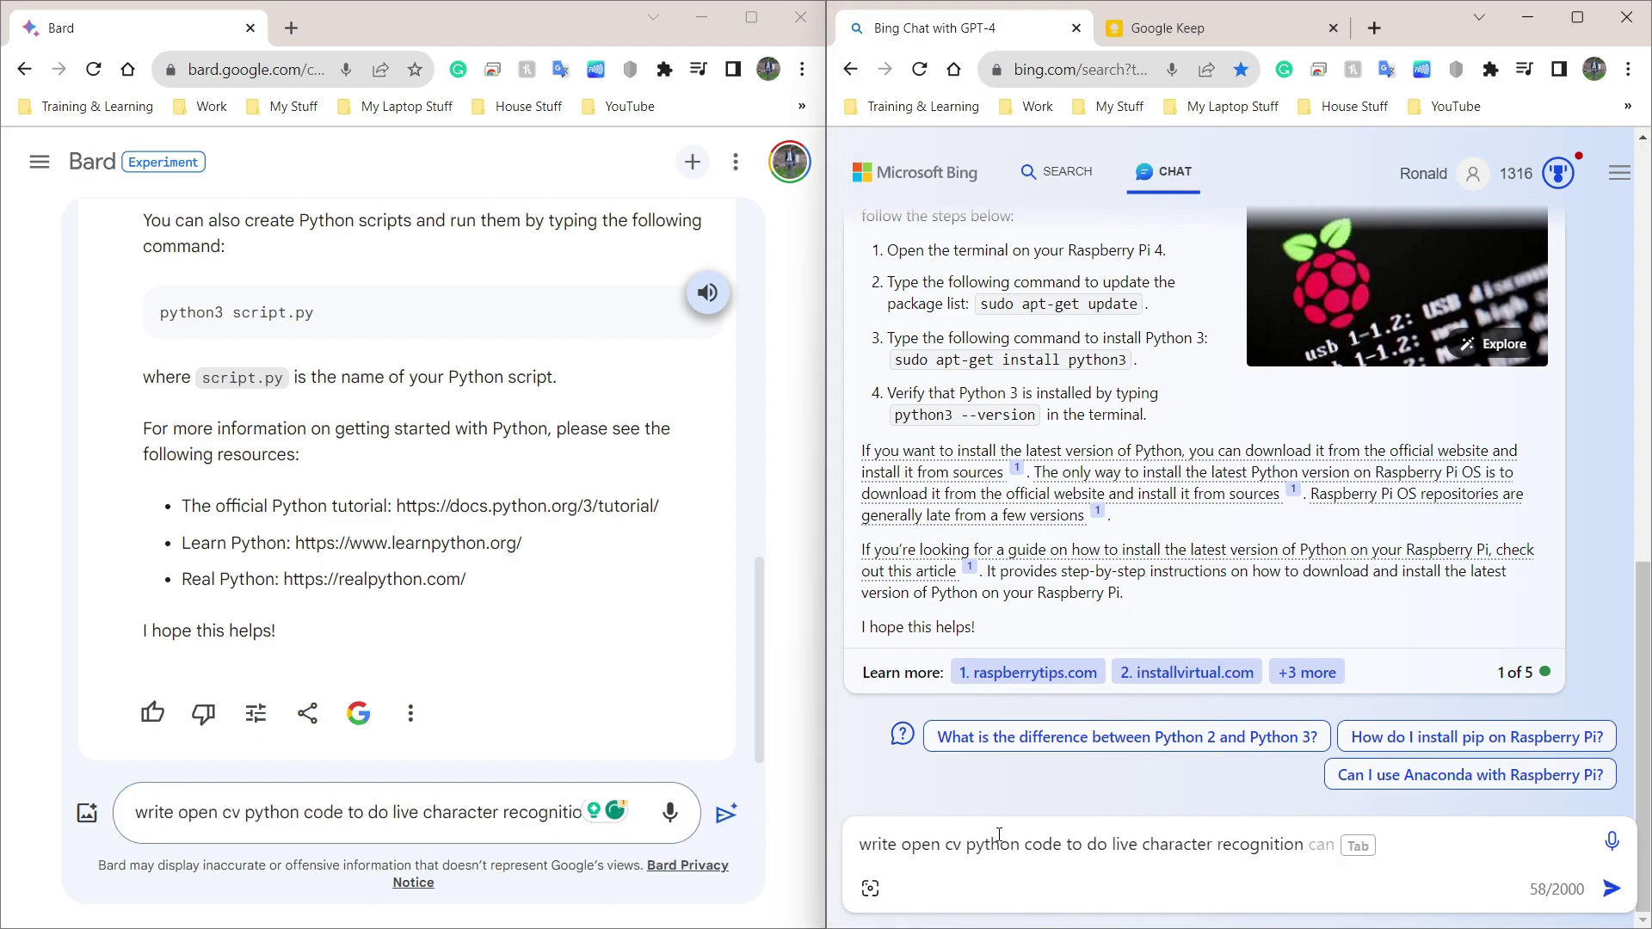
{"action": "key", "text": "Return"}
{"action": "left_click", "coordinate": [727, 813]}
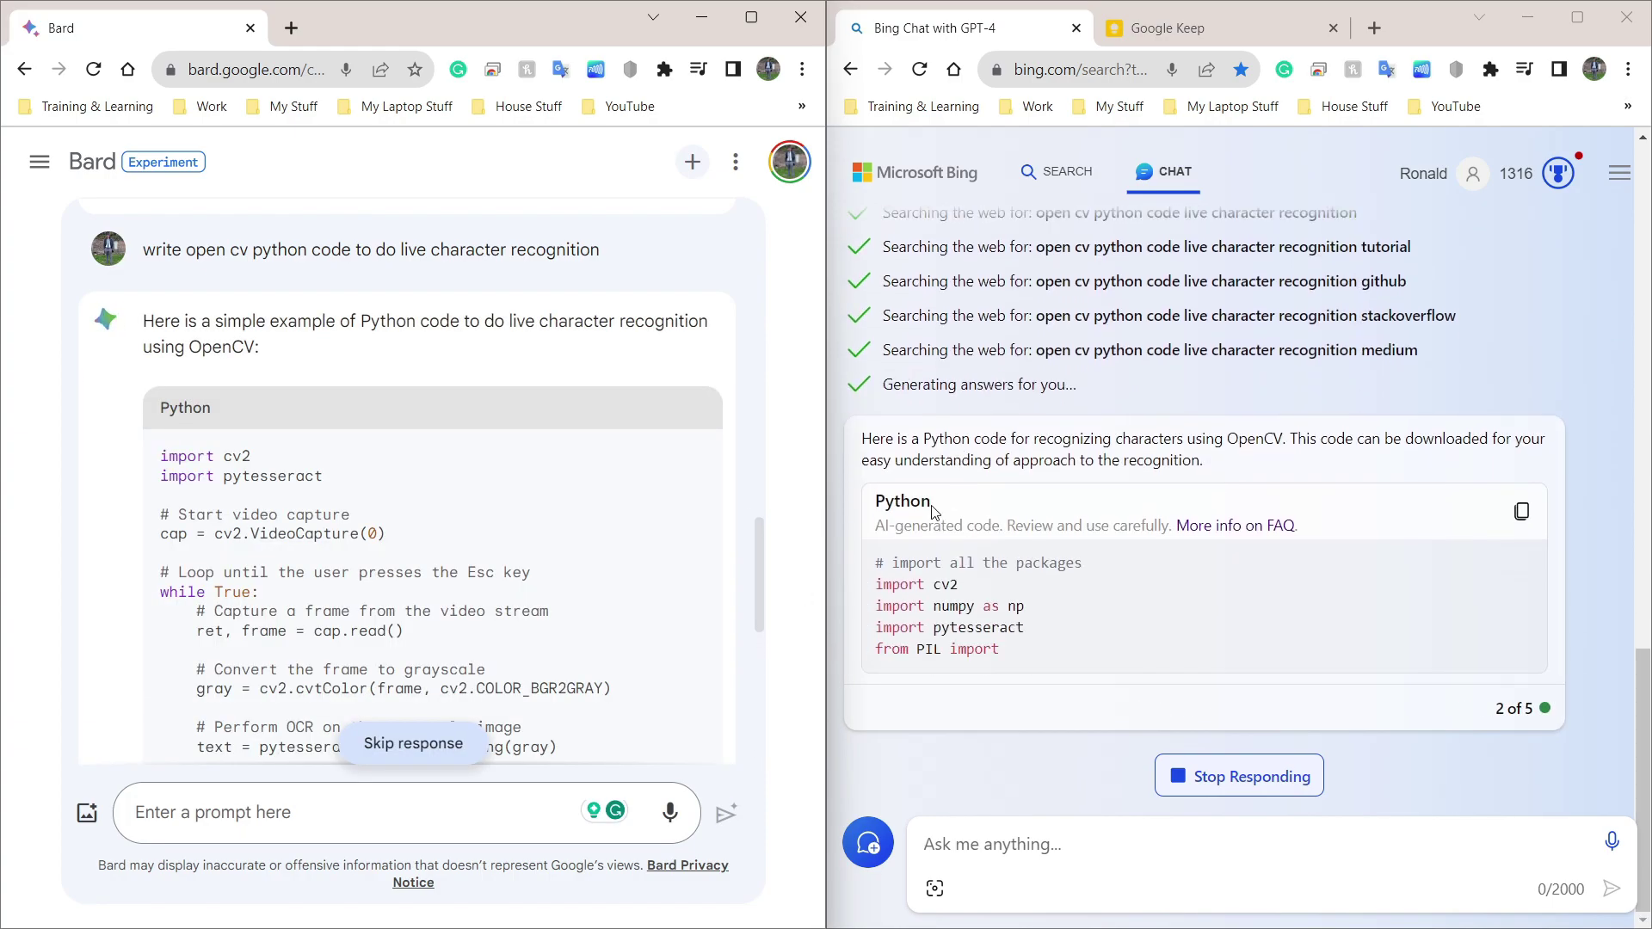
{"action": "scroll", "coordinate": [680, 496], "scroll_direction": "down", "scroll_amount": 3}
{"action": "scroll", "coordinate": [679, 496], "scroll_direction": "down", "scroll_amount": 4}
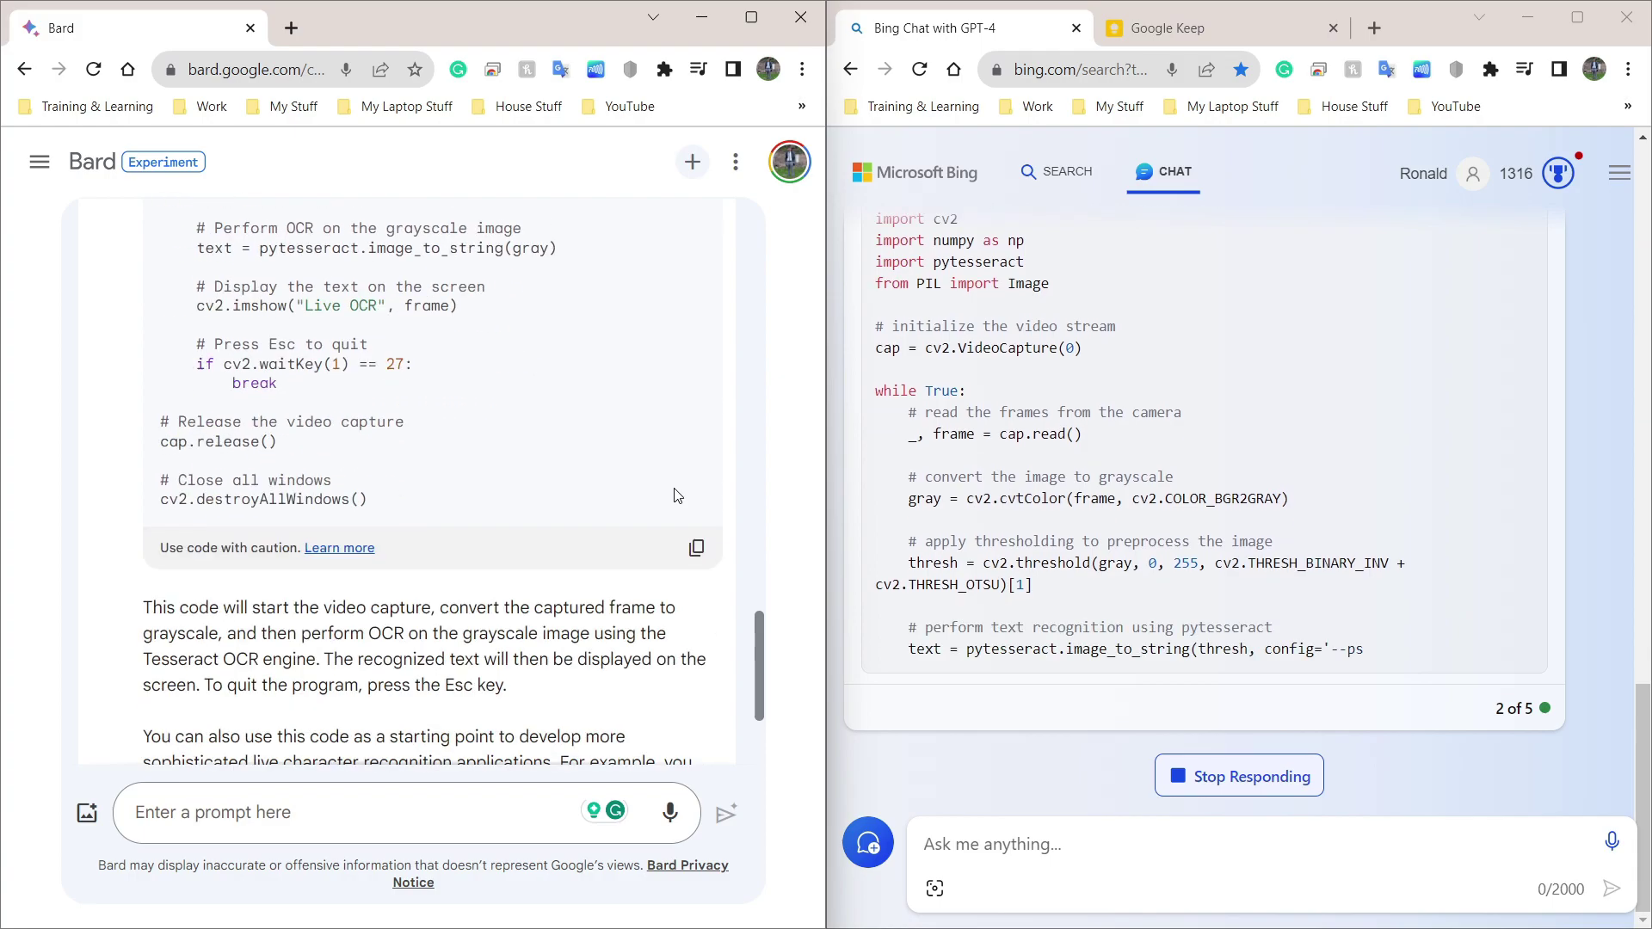
{"action": "scroll", "coordinate": [675, 496], "scroll_direction": "up", "scroll_amount": 5}
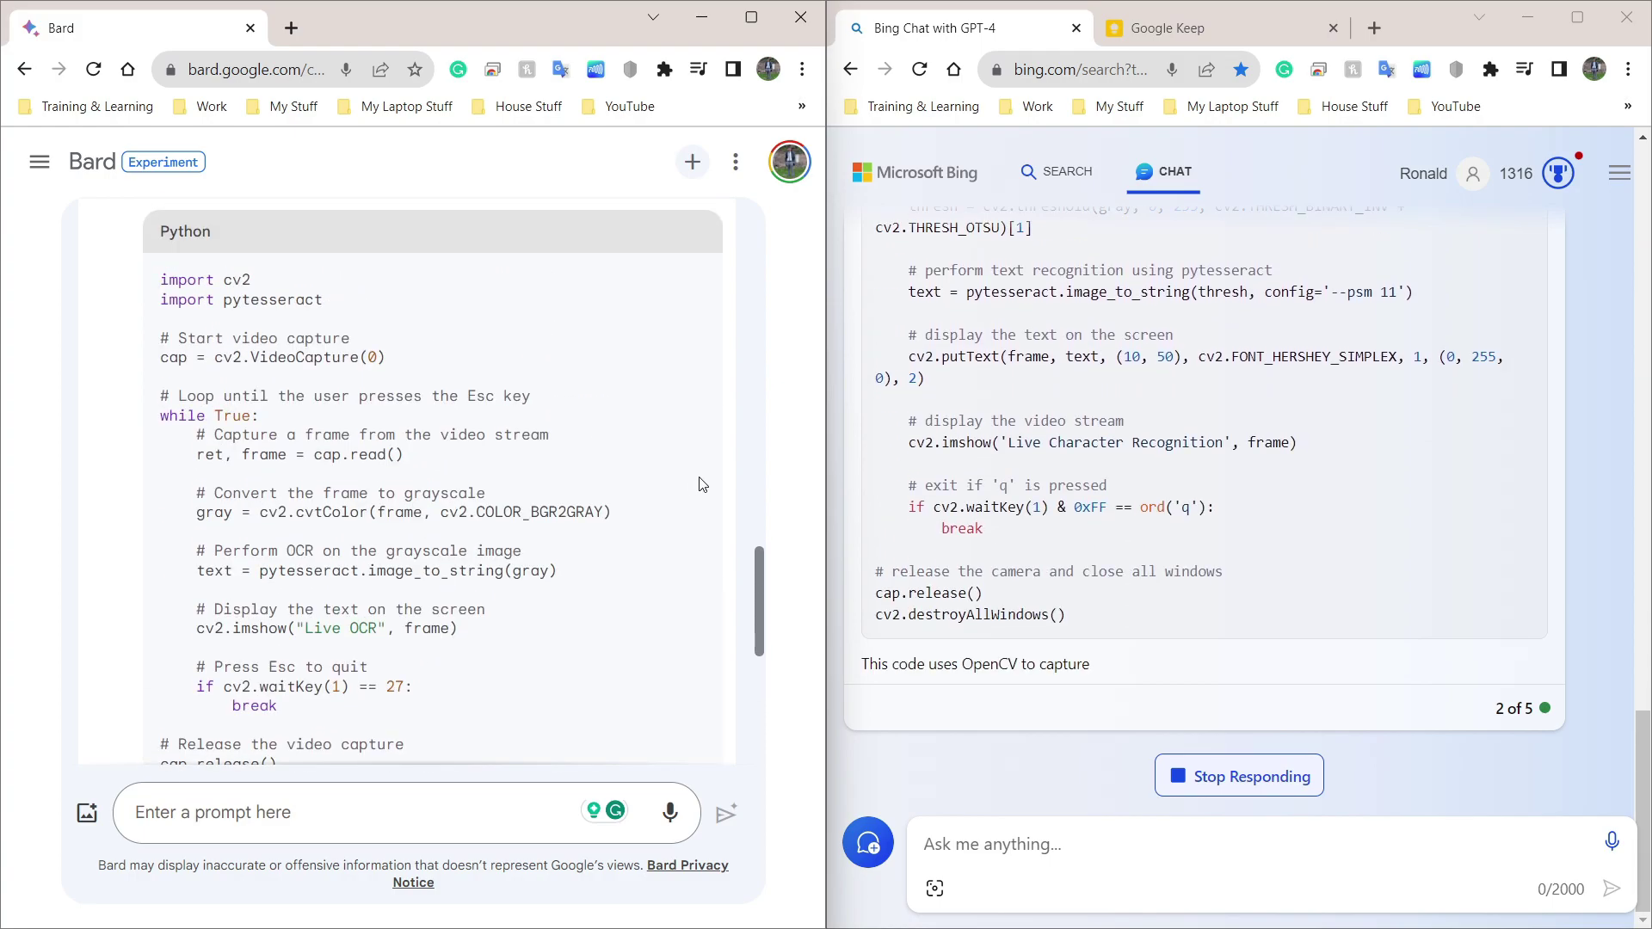
{"action": "scroll", "coordinate": [1006, 520], "scroll_direction": "up", "scroll_amount": 6}
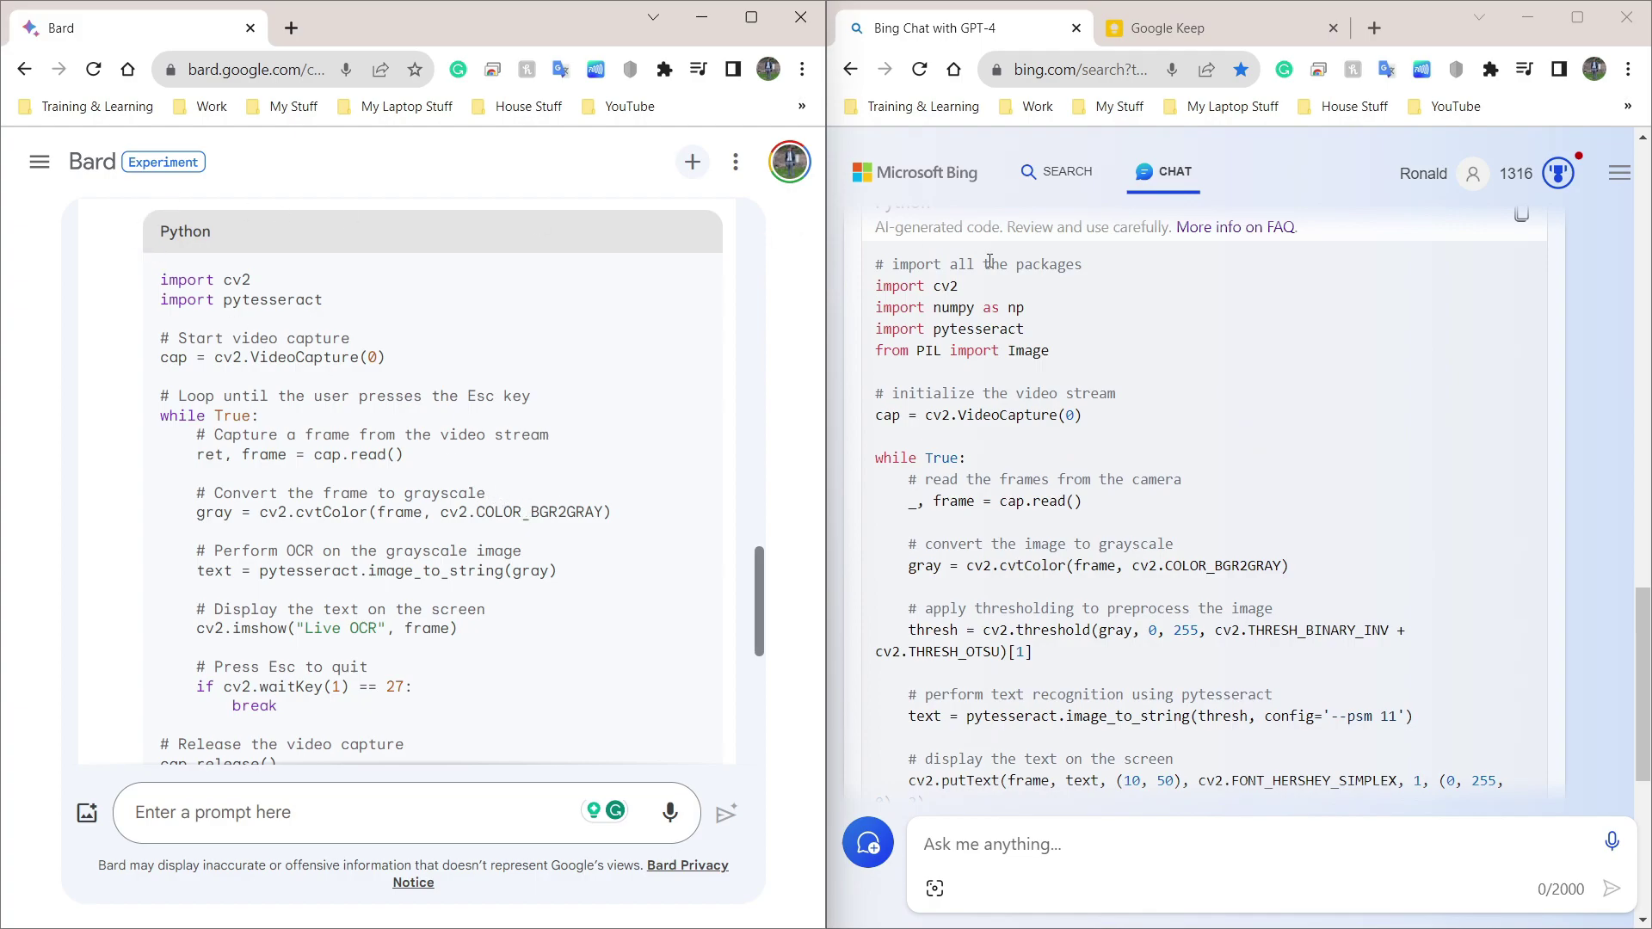
{"action": "scroll", "coordinate": [486, 465], "scroll_direction": "up", "scroll_amount": 1}
{"action": "scroll", "coordinate": [486, 465], "scroll_direction": "down", "scroll_amount": 2}
{"action": "scroll", "coordinate": [486, 465], "scroll_direction": "up", "scroll_amount": 1}
{"action": "scroll", "coordinate": [486, 461], "scroll_direction": "down", "scroll_amount": 3}
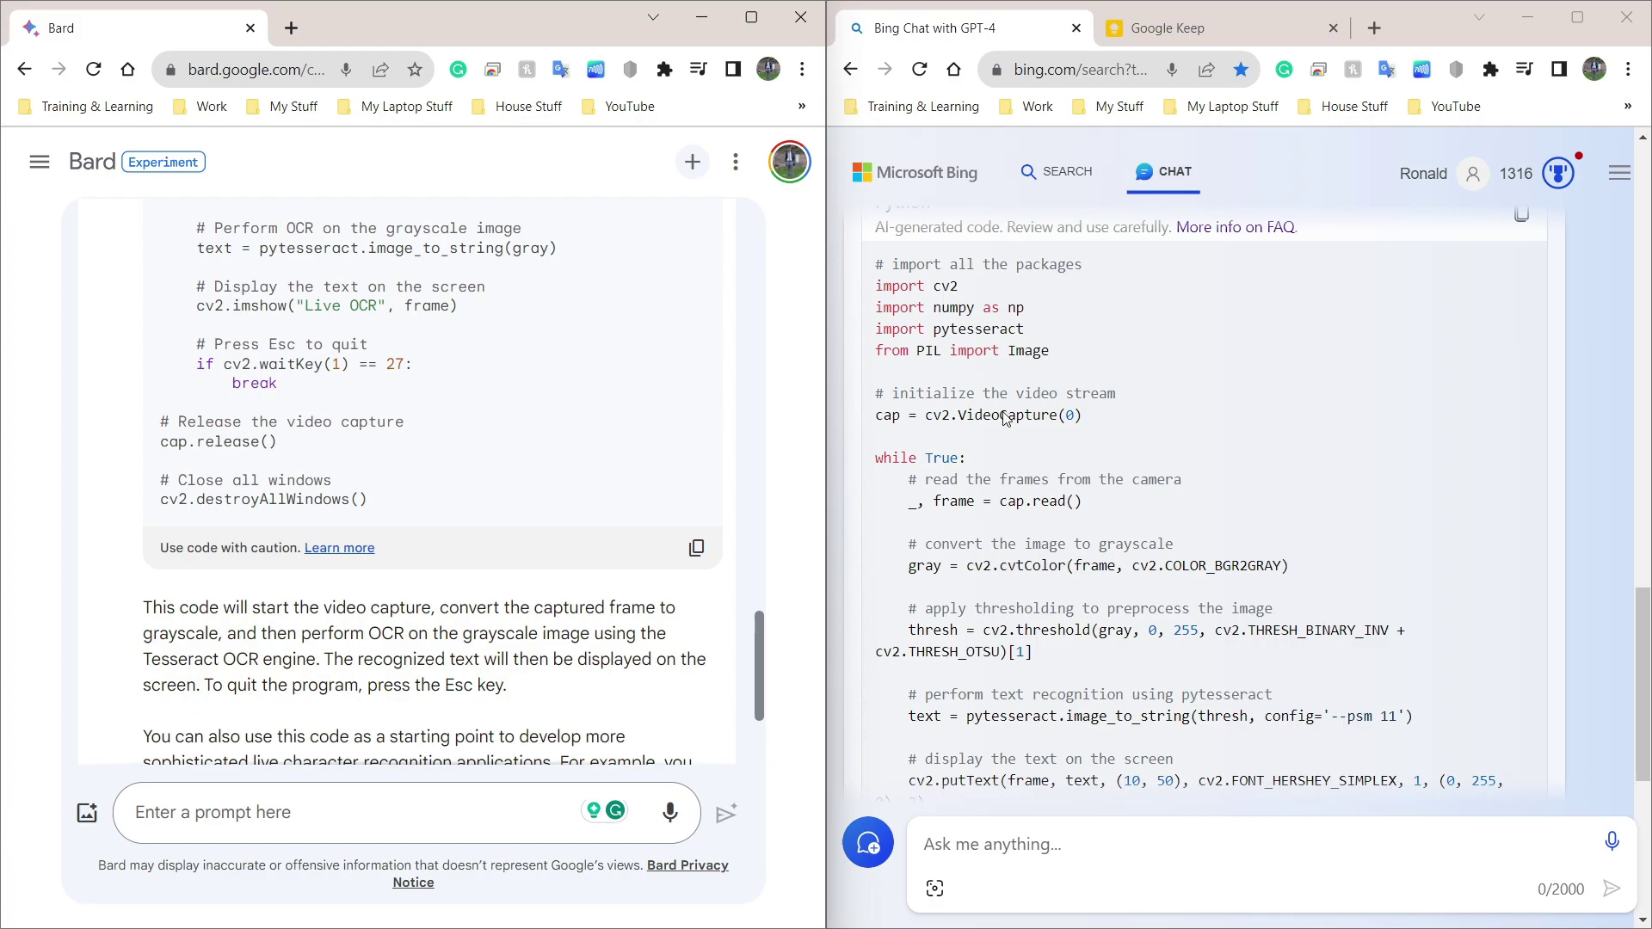
{"action": "scroll", "coordinate": [1007, 439], "scroll_direction": "down", "scroll_amount": 5}
{"action": "scroll", "coordinate": [404, 446], "scroll_direction": "down", "scroll_amount": 2}
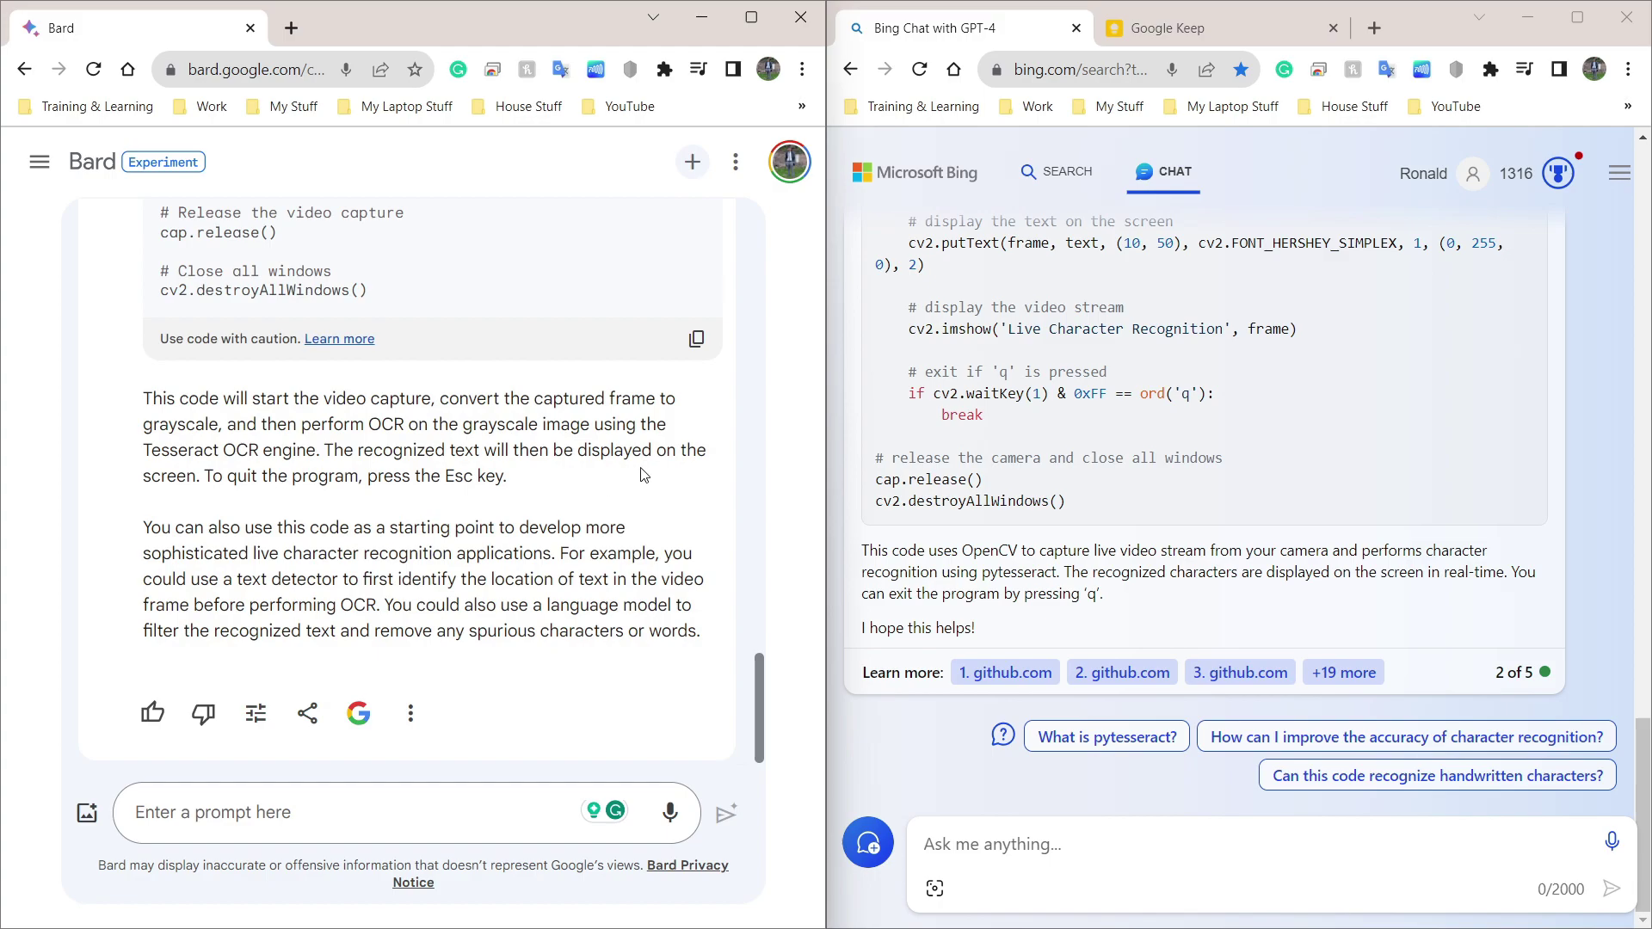
{"action": "scroll", "coordinate": [443, 440], "scroll_direction": "up", "scroll_amount": 6}
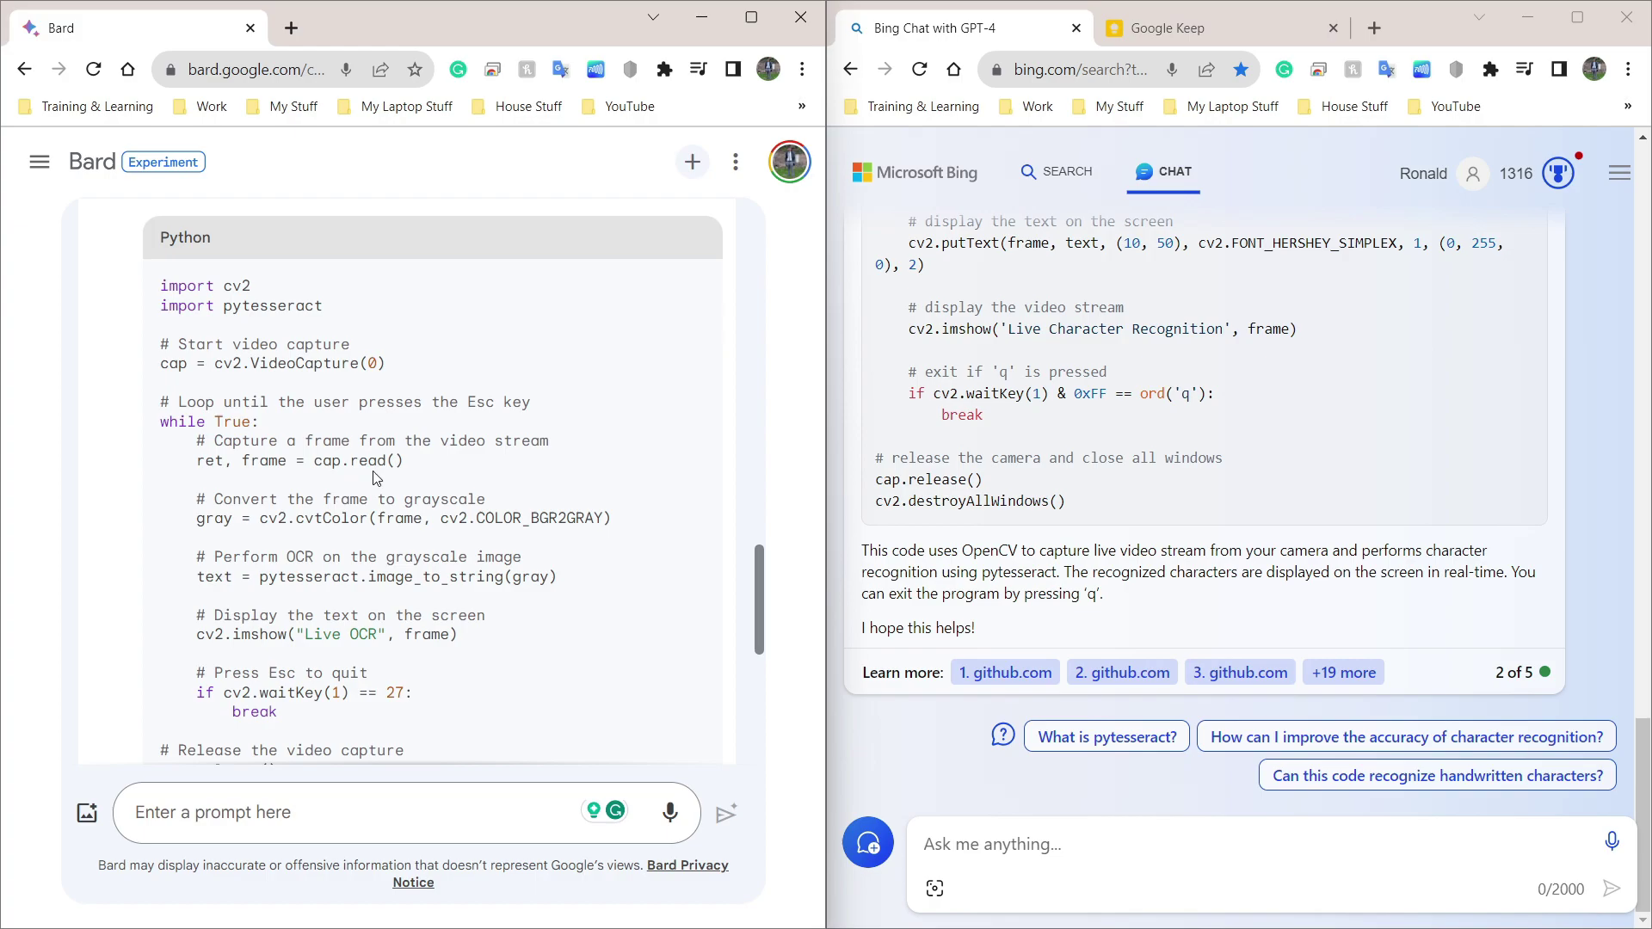
{"action": "scroll", "coordinate": [1087, 354], "scroll_direction": "up", "scroll_amount": 4}
{"action": "scroll", "coordinate": [1089, 359], "scroll_direction": "up", "scroll_amount": 1}
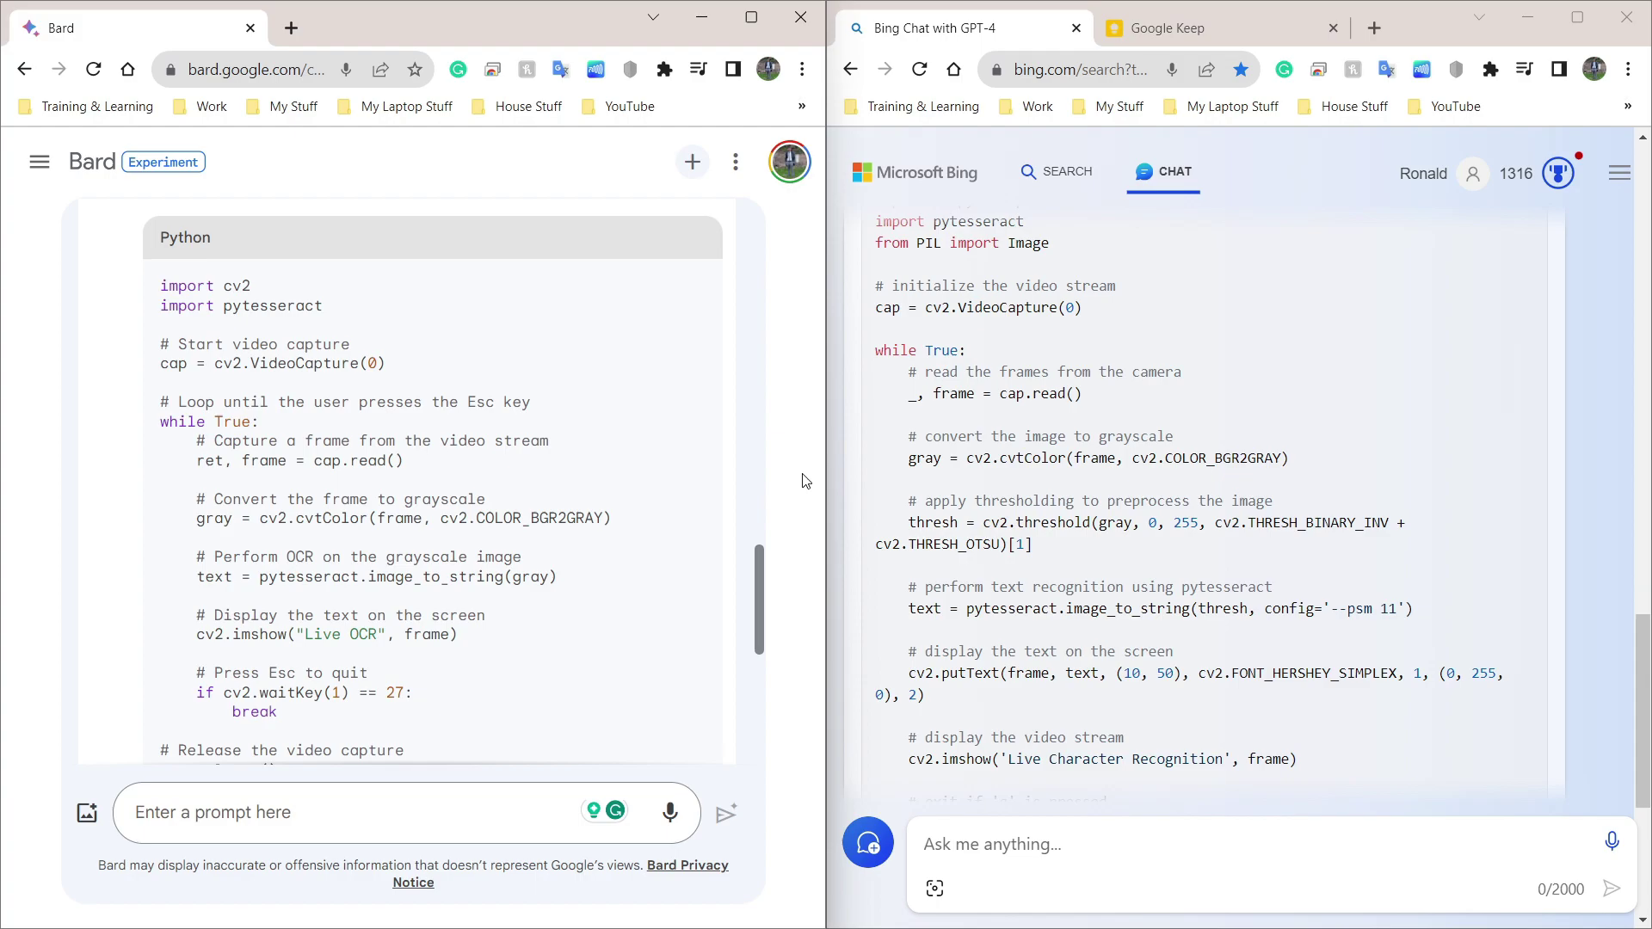
{"action": "scroll", "coordinate": [688, 460], "scroll_direction": "up", "scroll_amount": 3}
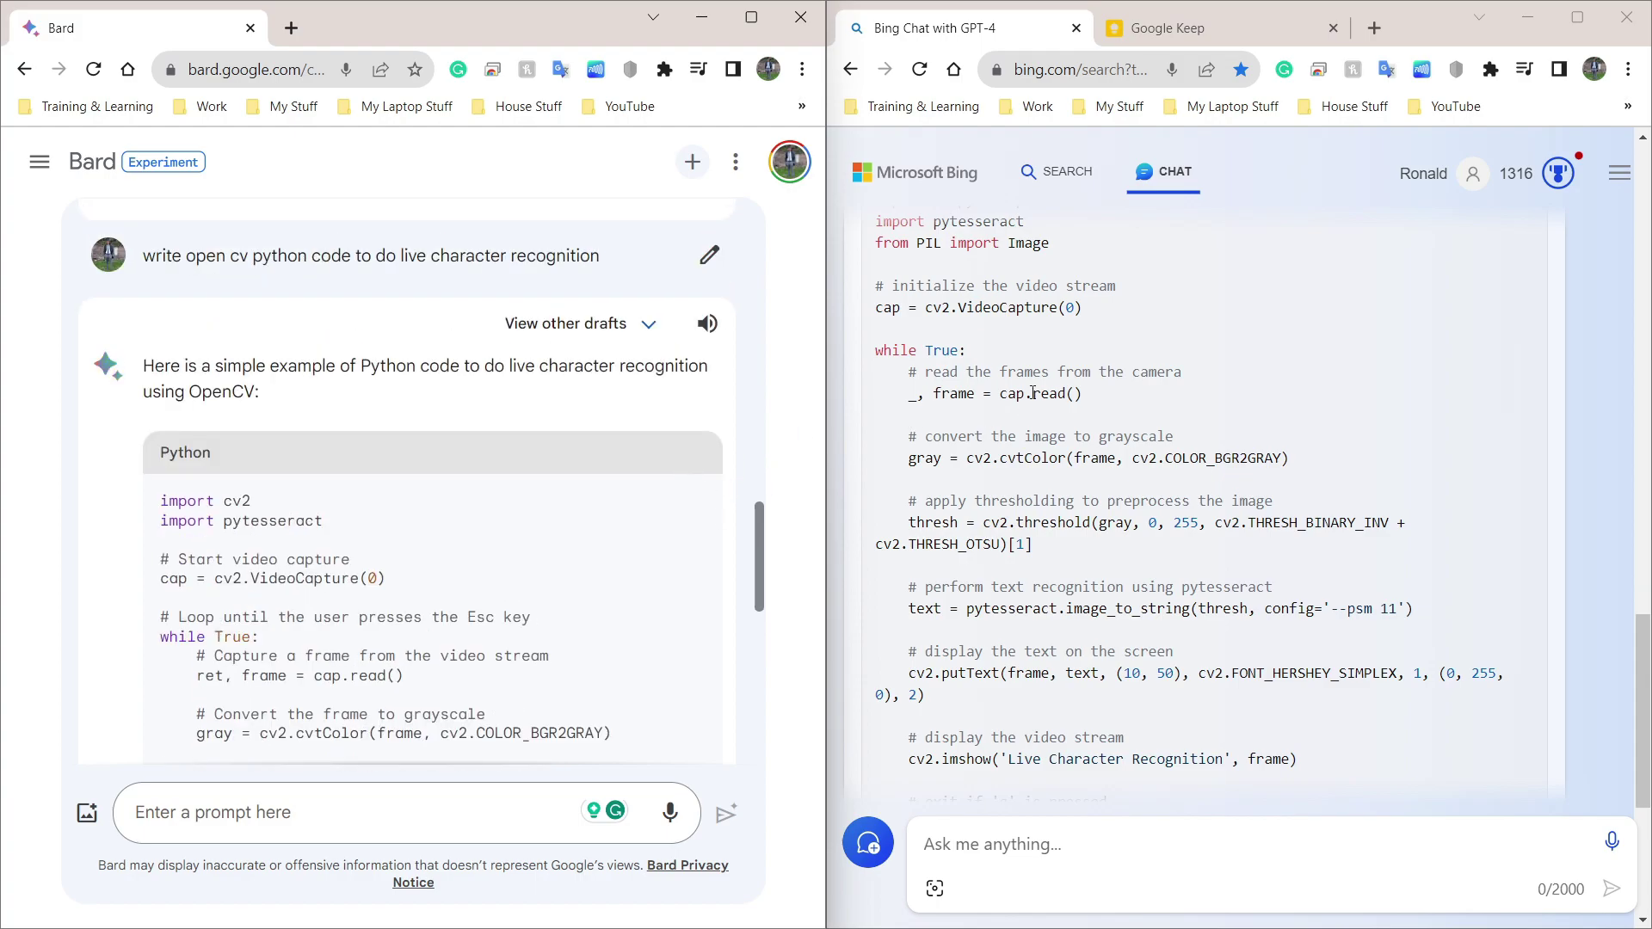
{"action": "scroll", "coordinate": [1034, 393], "scroll_direction": "up", "scroll_amount": 3}
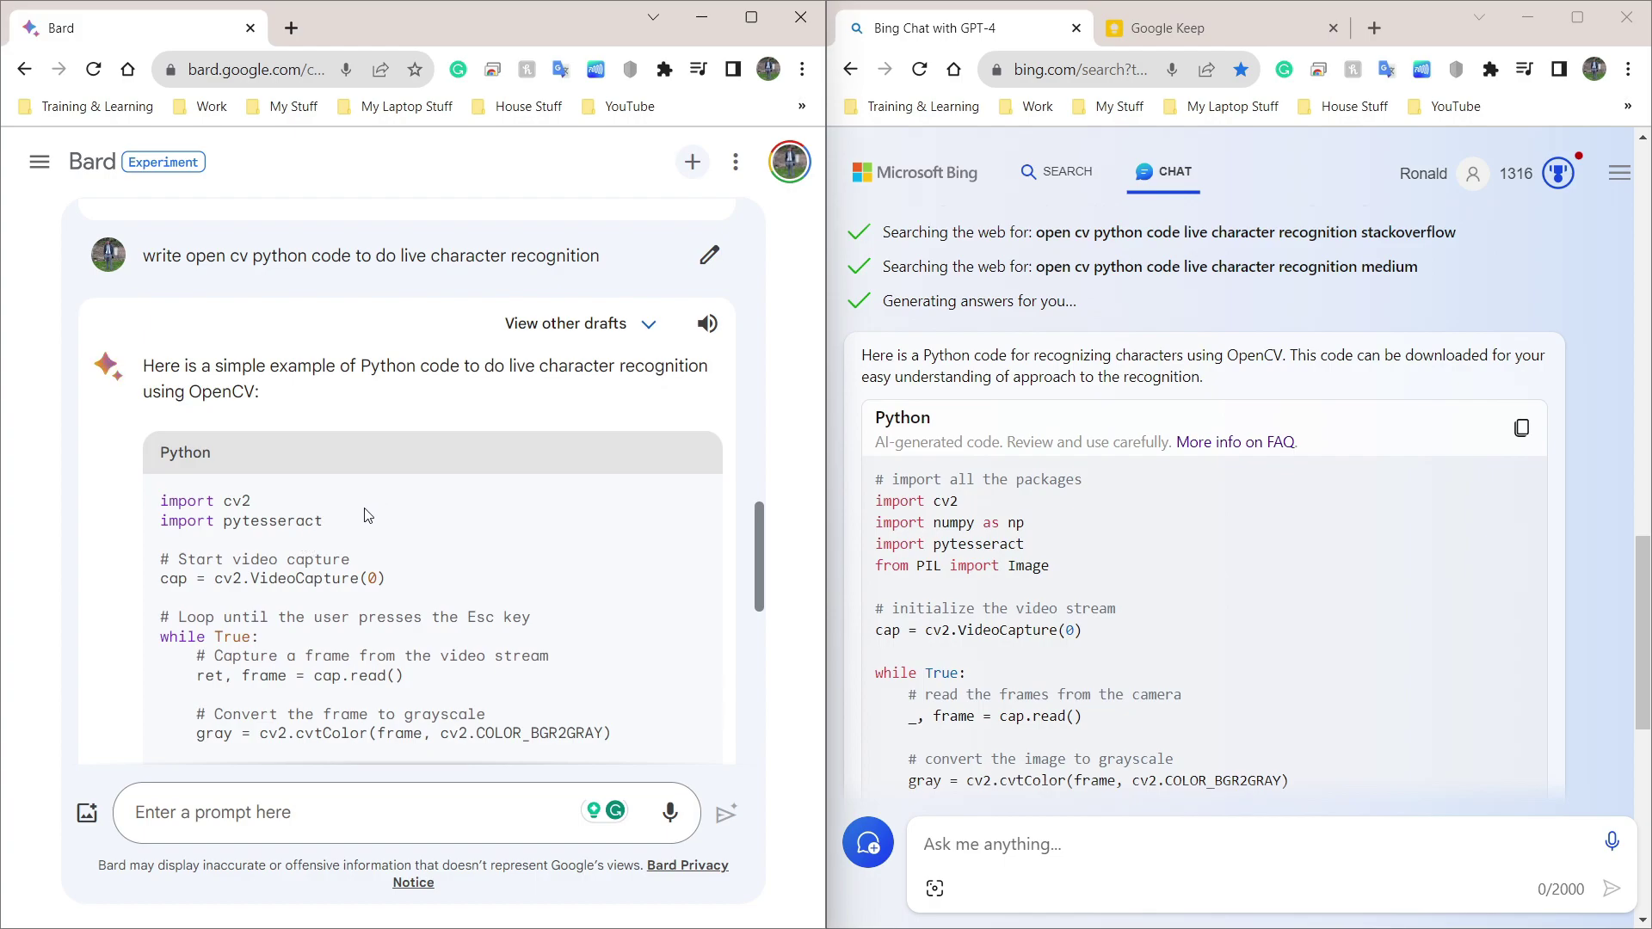
{"action": "scroll", "coordinate": [367, 515], "scroll_direction": "down", "scroll_amount": 3}
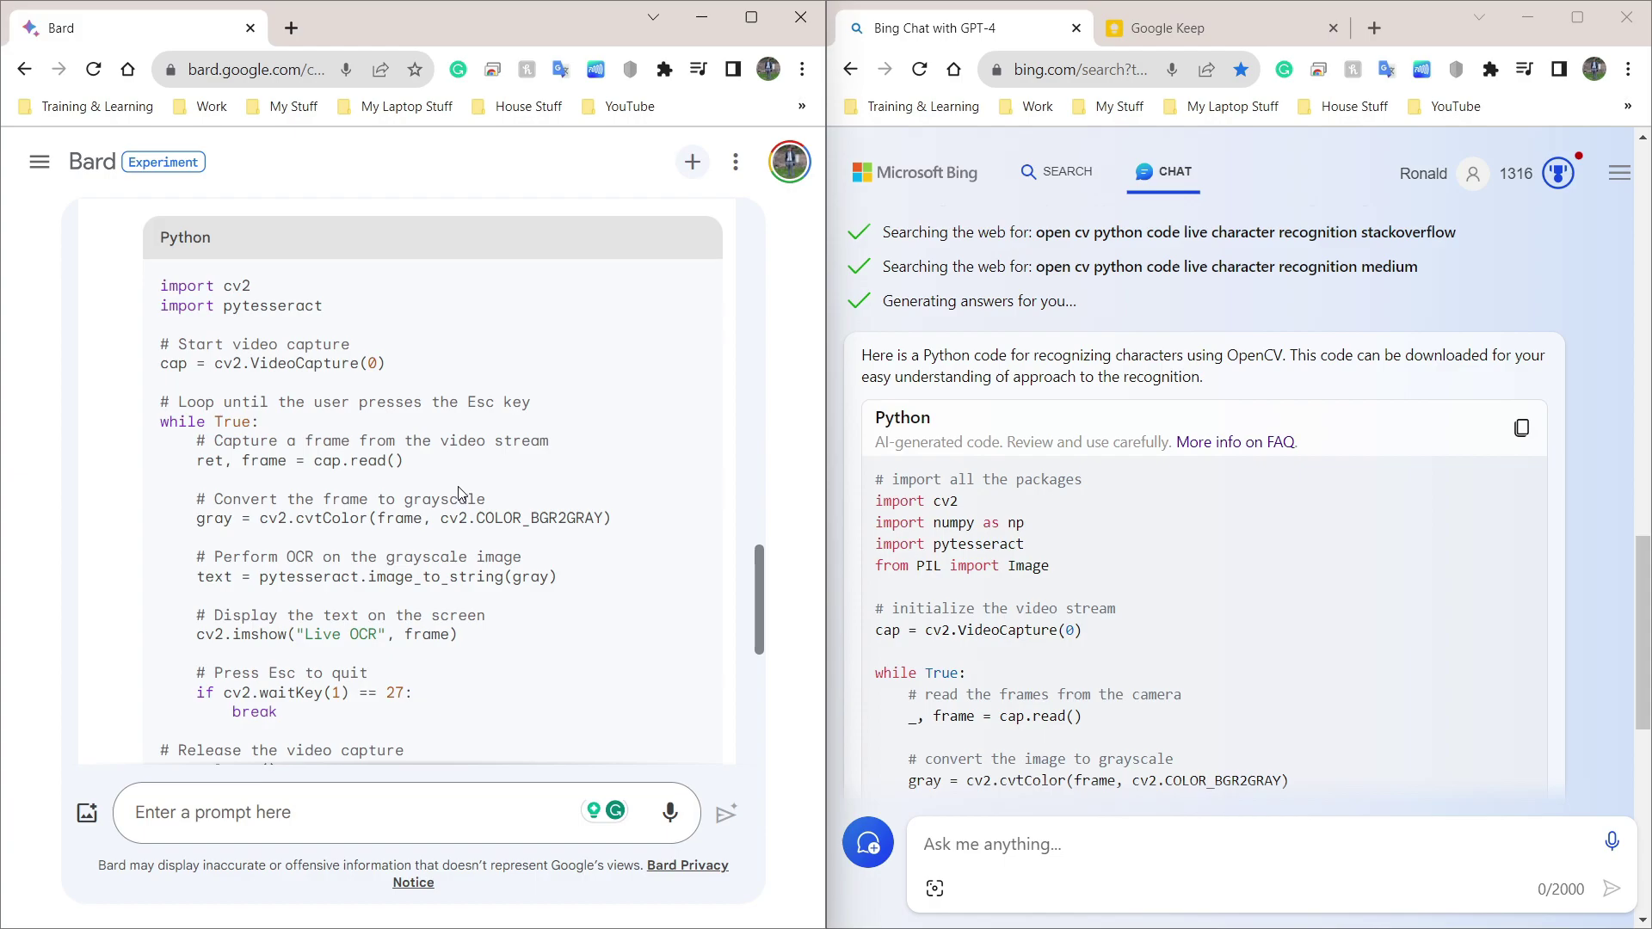
Dictate the car details and driver details database schema prompt to Bard, then to Bing Chat
{"action": "mouse_move", "coordinate": [1096, 465]}
{"action": "key", "text": "alt+Tab"}
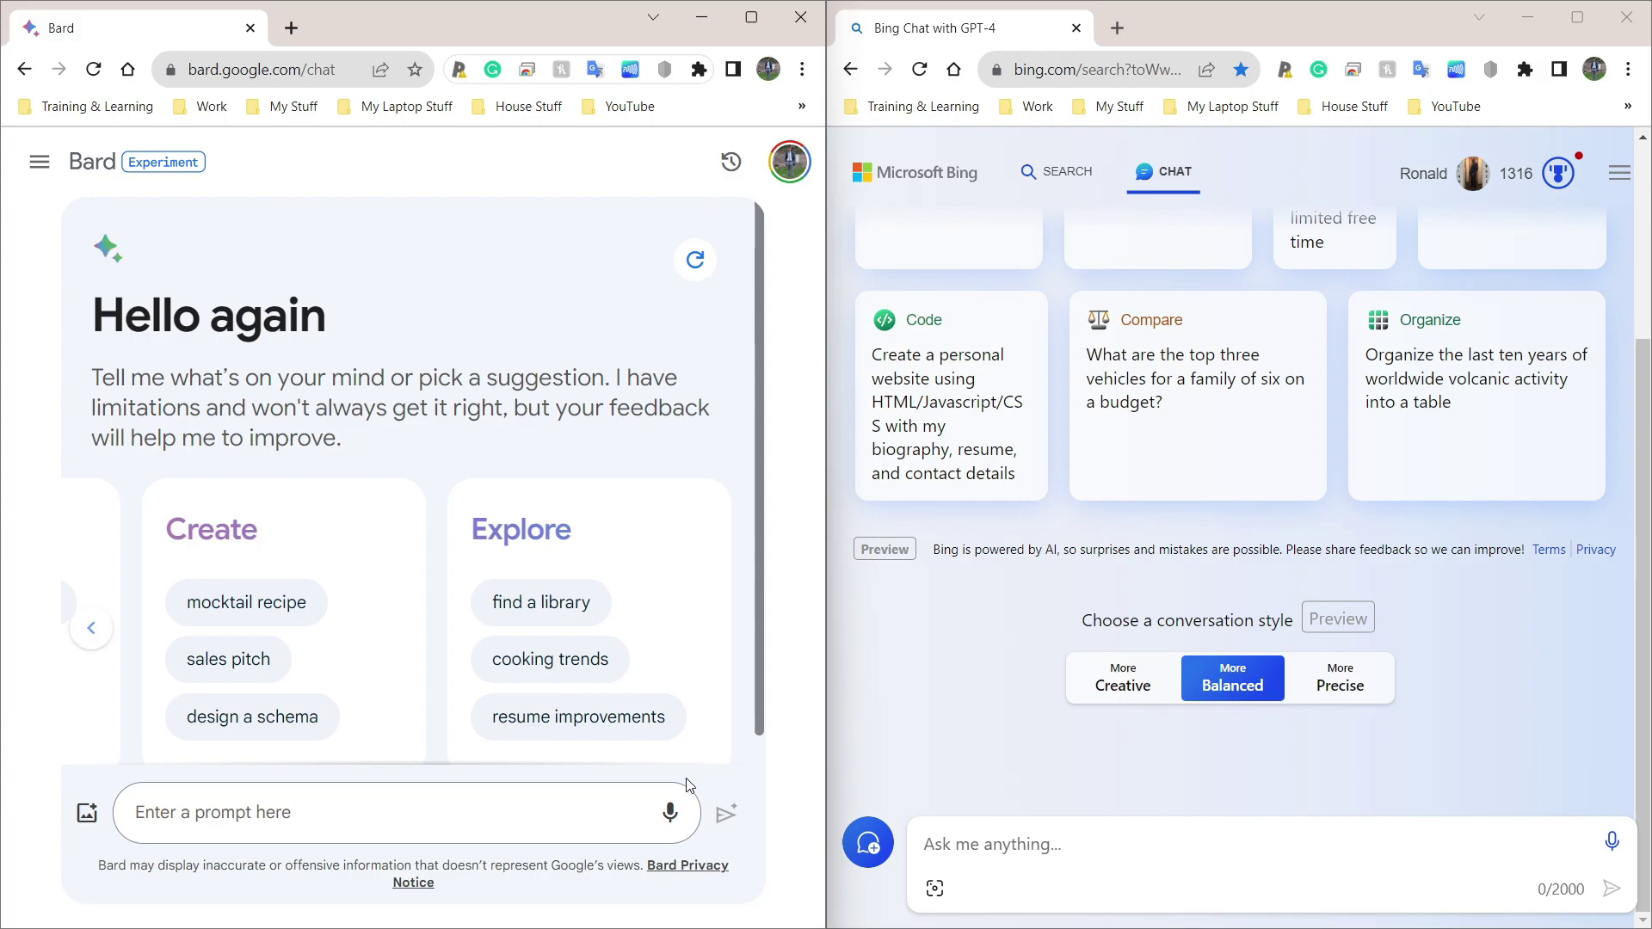
{"action": "left_click", "coordinate": [670, 812]}
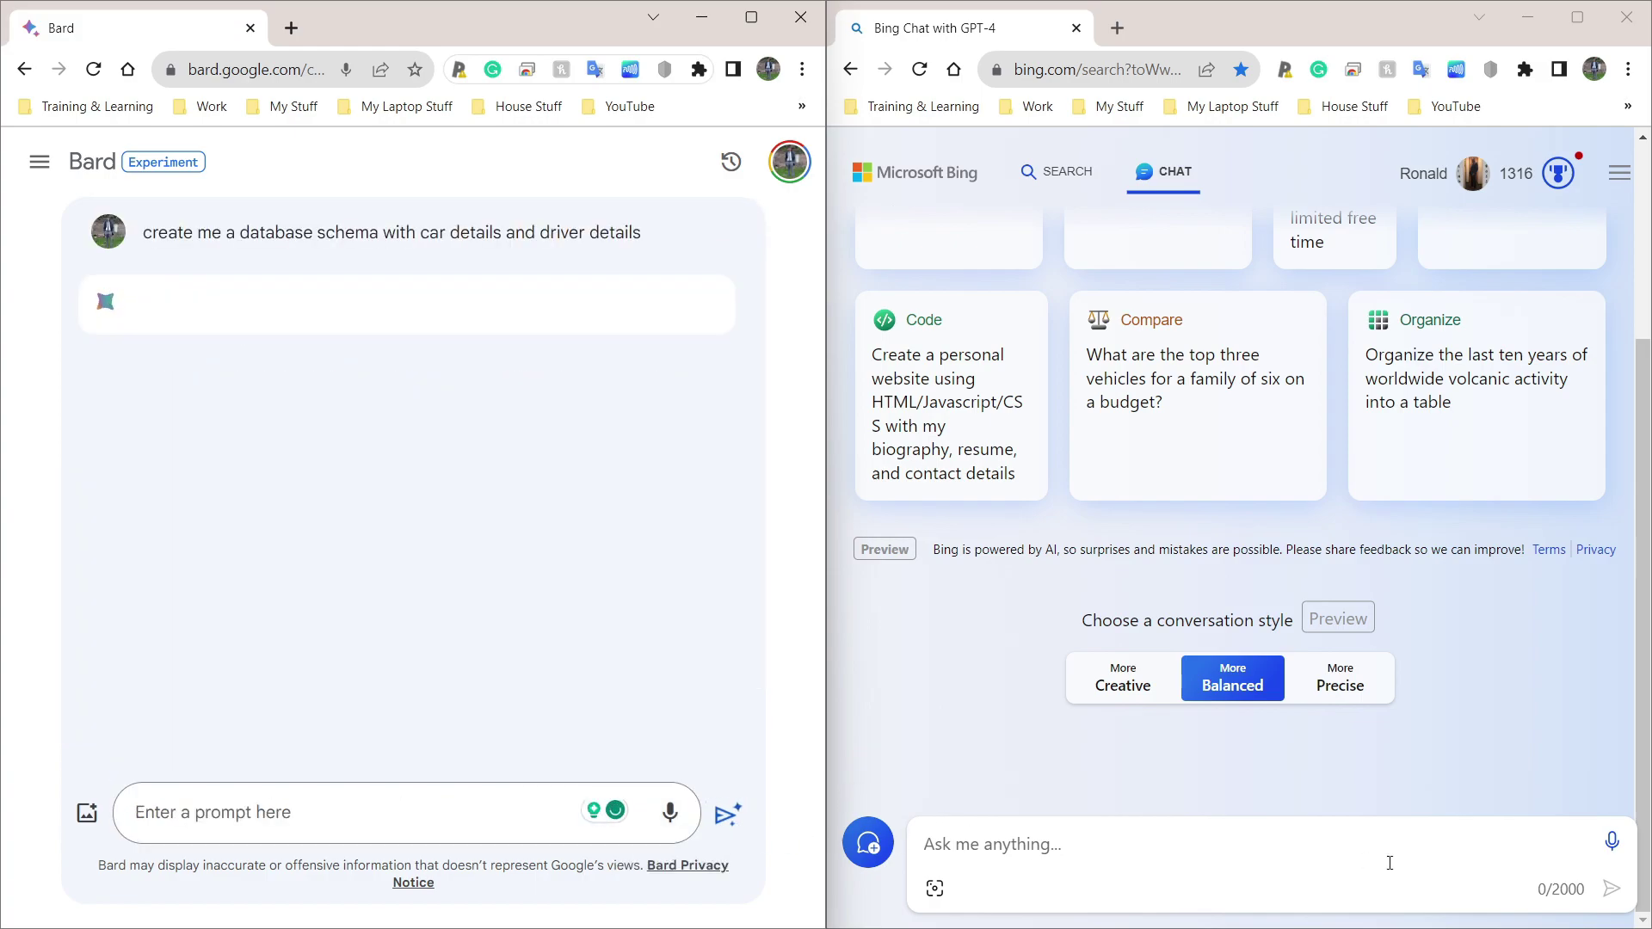
{"action": "left_click", "coordinate": [1610, 845]}
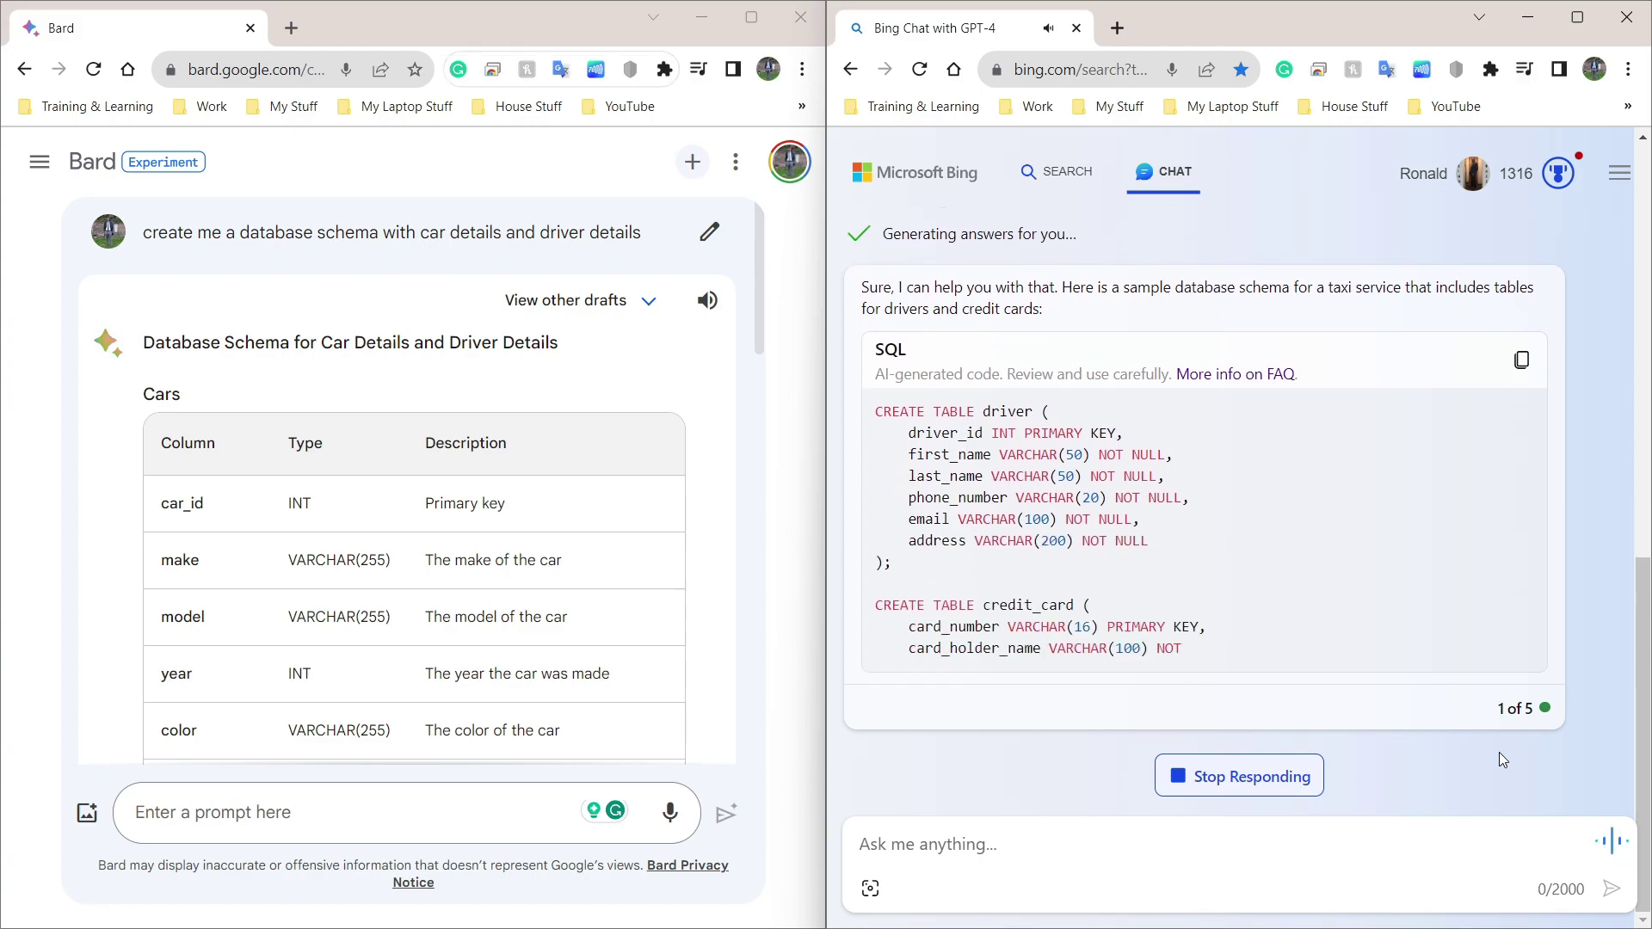
{"action": "scroll", "coordinate": [553, 584], "scroll_direction": "down", "scroll_amount": 3}
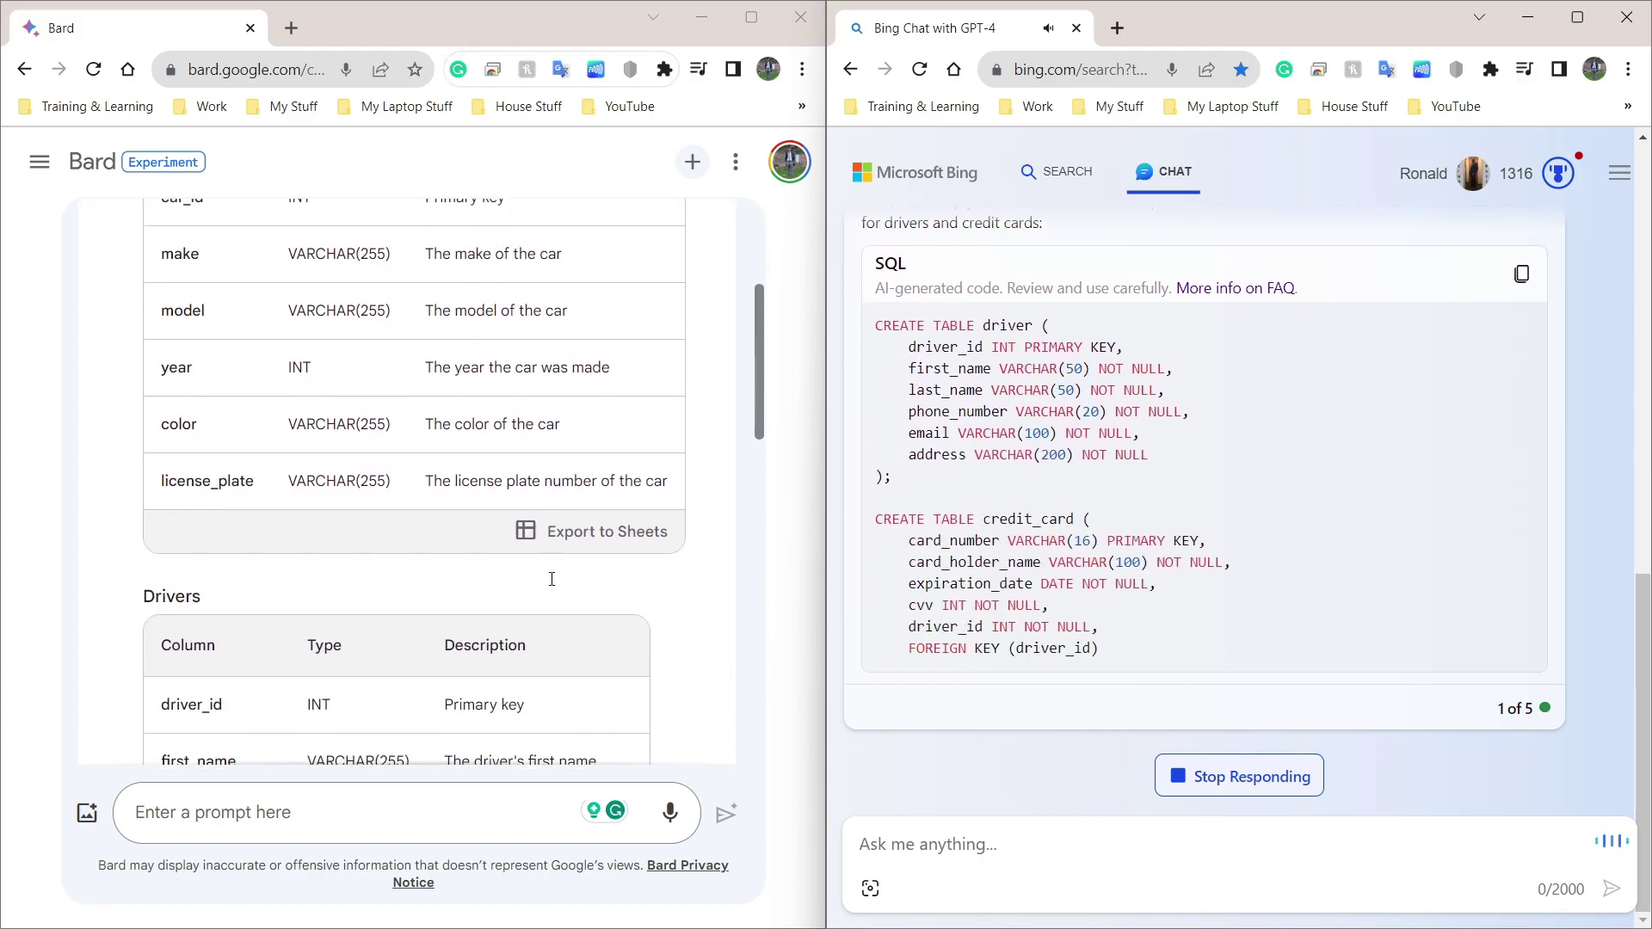
{"action": "scroll", "coordinate": [553, 586], "scroll_direction": "down", "scroll_amount": 3}
{"action": "scroll", "coordinate": [551, 587], "scroll_direction": "down", "scroll_amount": 9}
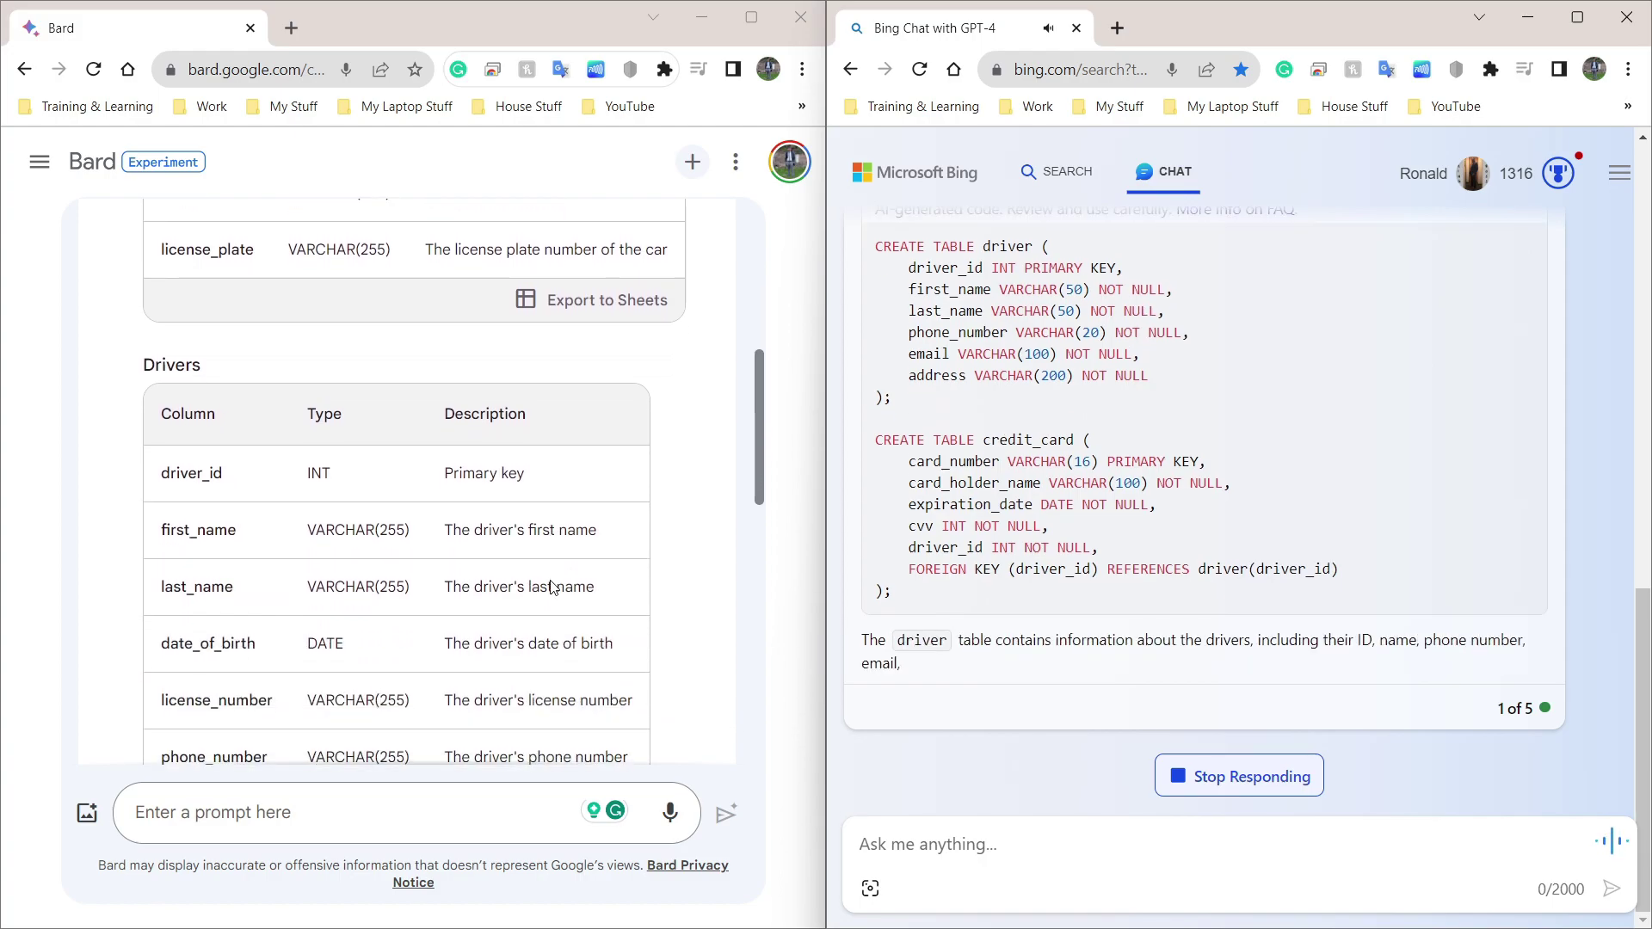
{"action": "scroll", "coordinate": [553, 587], "scroll_direction": "down", "scroll_amount": 2}
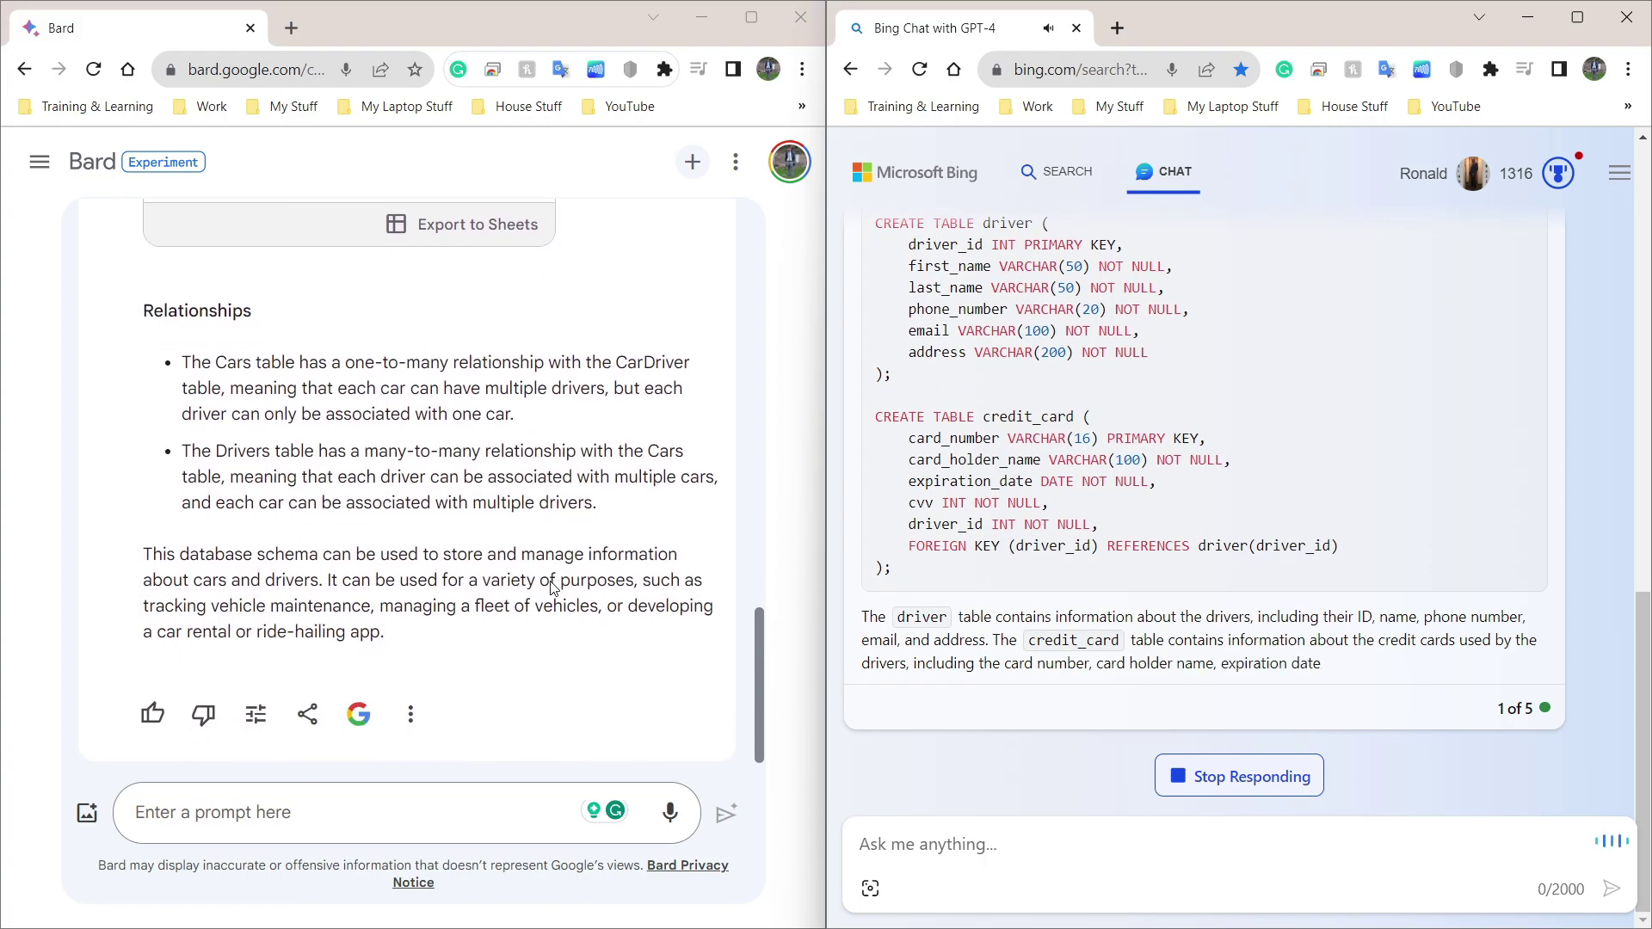
{"action": "scroll", "coordinate": [553, 588], "scroll_direction": "up", "scroll_amount": 6}
{"action": "scroll", "coordinate": [553, 588], "scroll_direction": "up", "scroll_amount": 4}
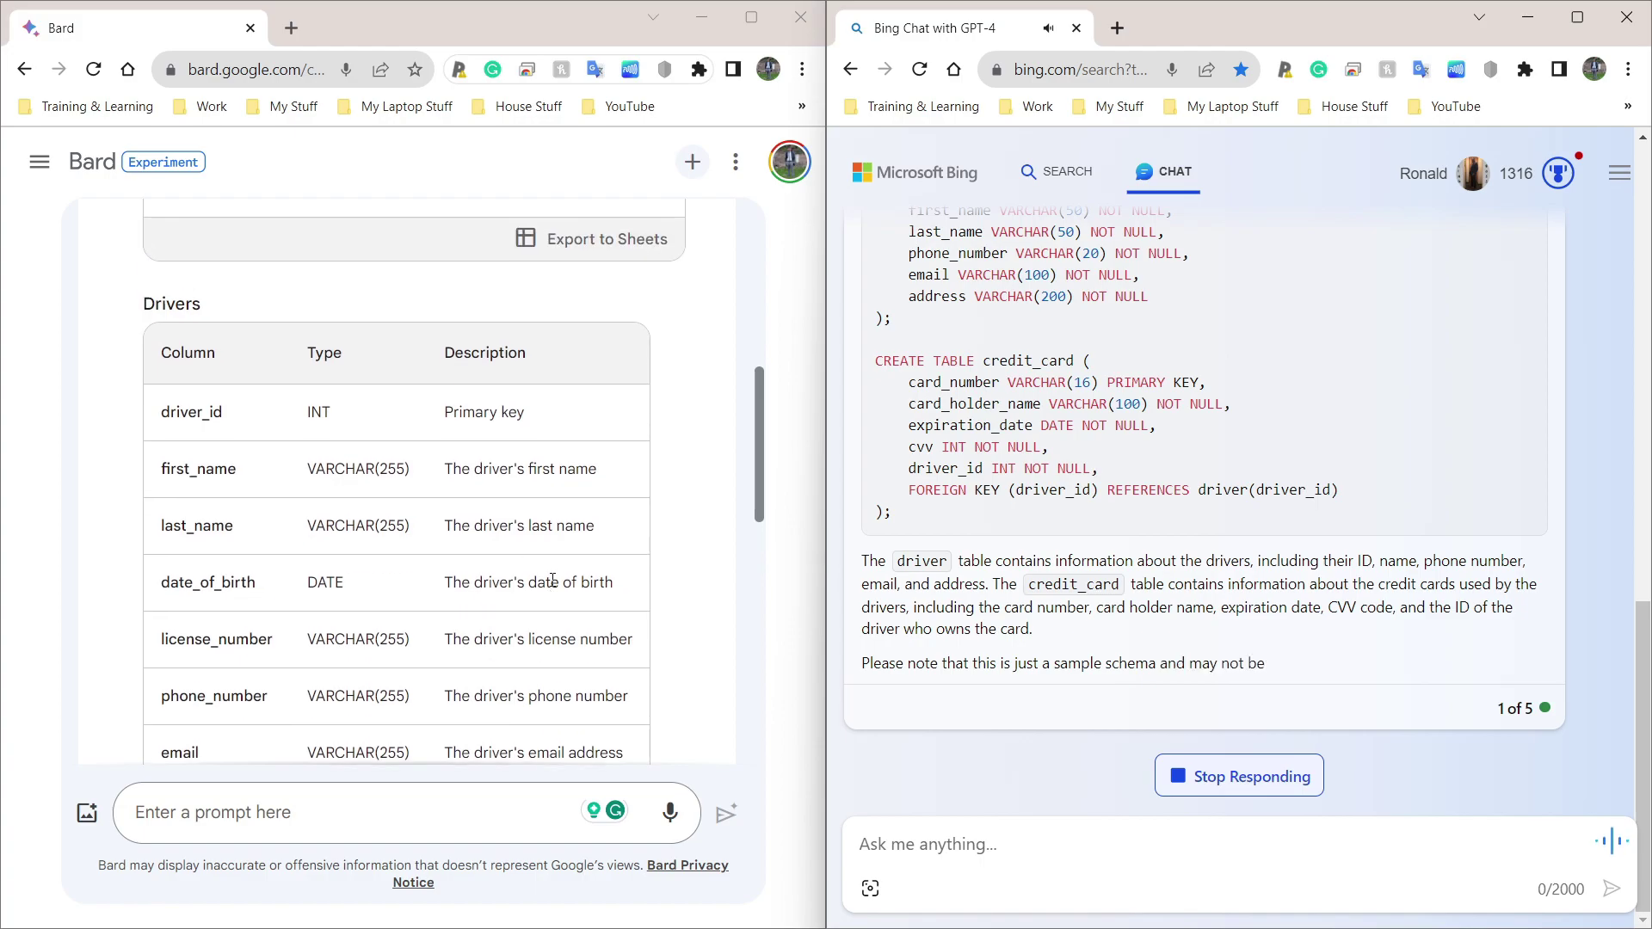
{"action": "scroll", "coordinate": [649, 569], "scroll_direction": "up", "scroll_amount": 3}
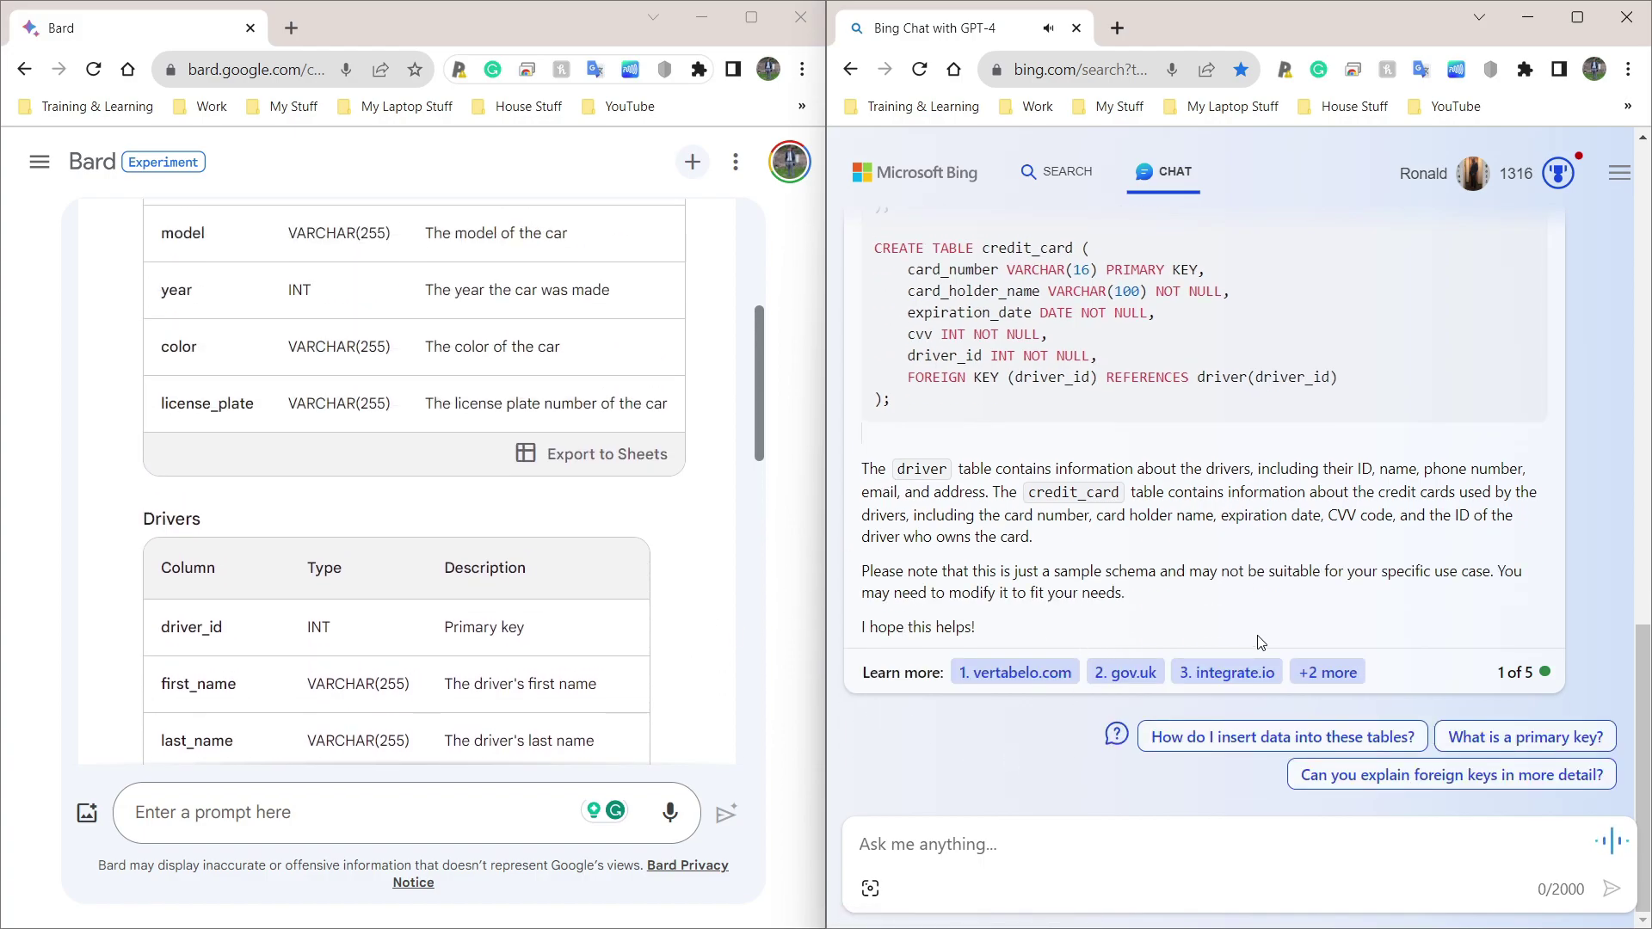
{"action": "left_click", "coordinate": [998, 846]}
{"action": "scroll", "coordinate": [1036, 448], "scroll_direction": "up", "scroll_amount": 5}
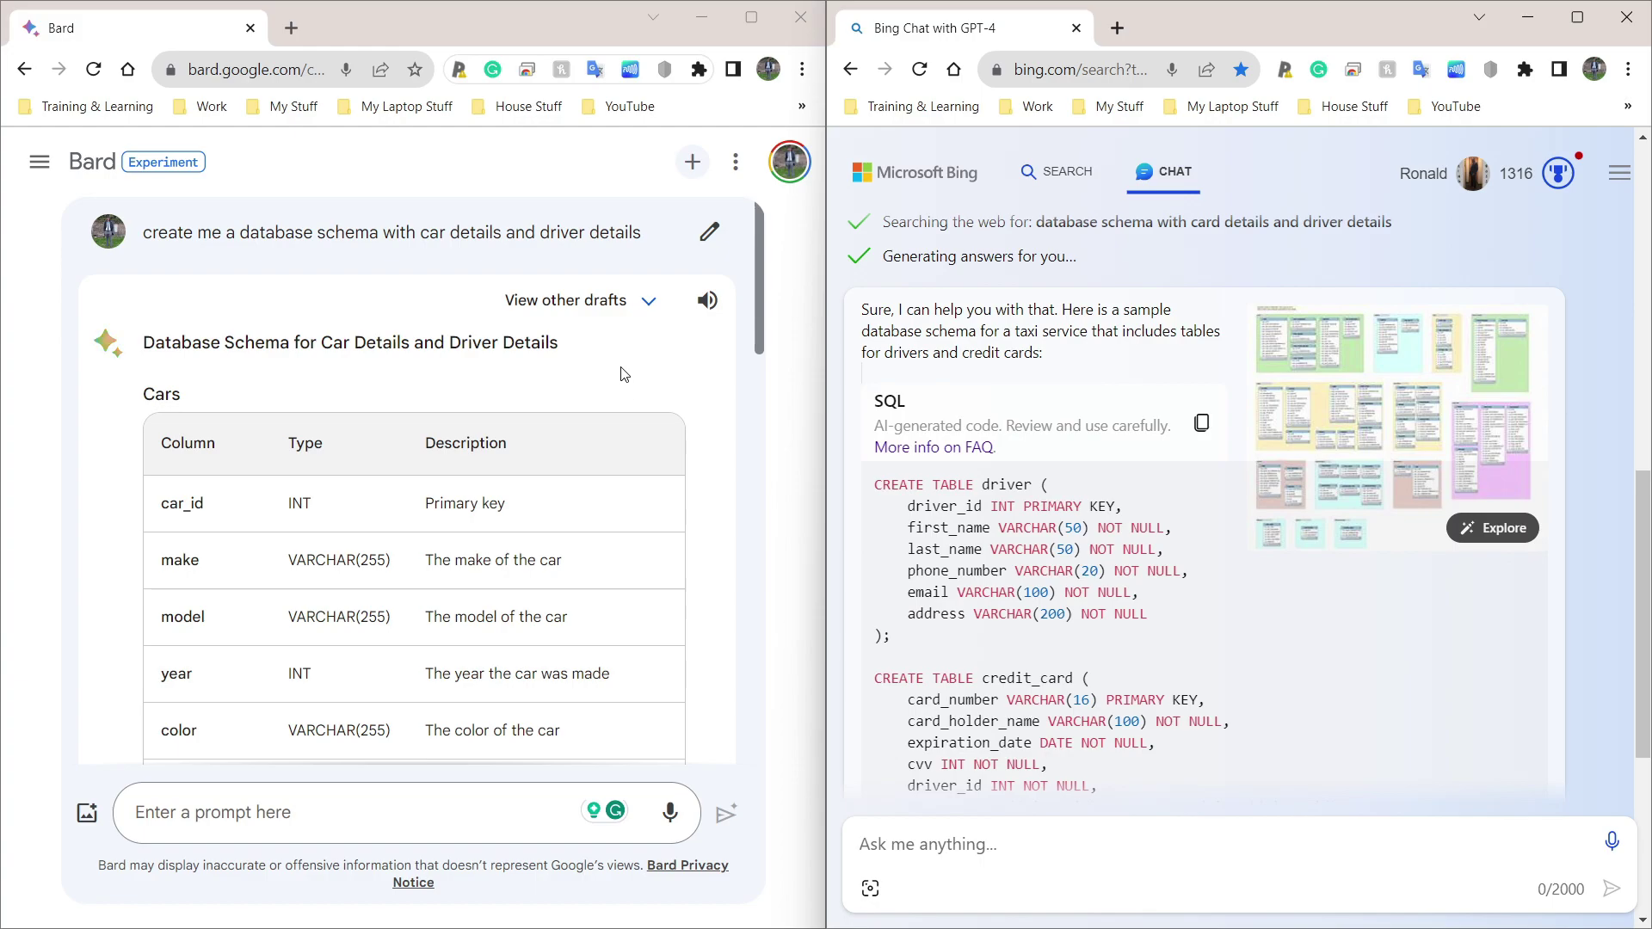
{"action": "right_click", "coordinate": [197, 244]}
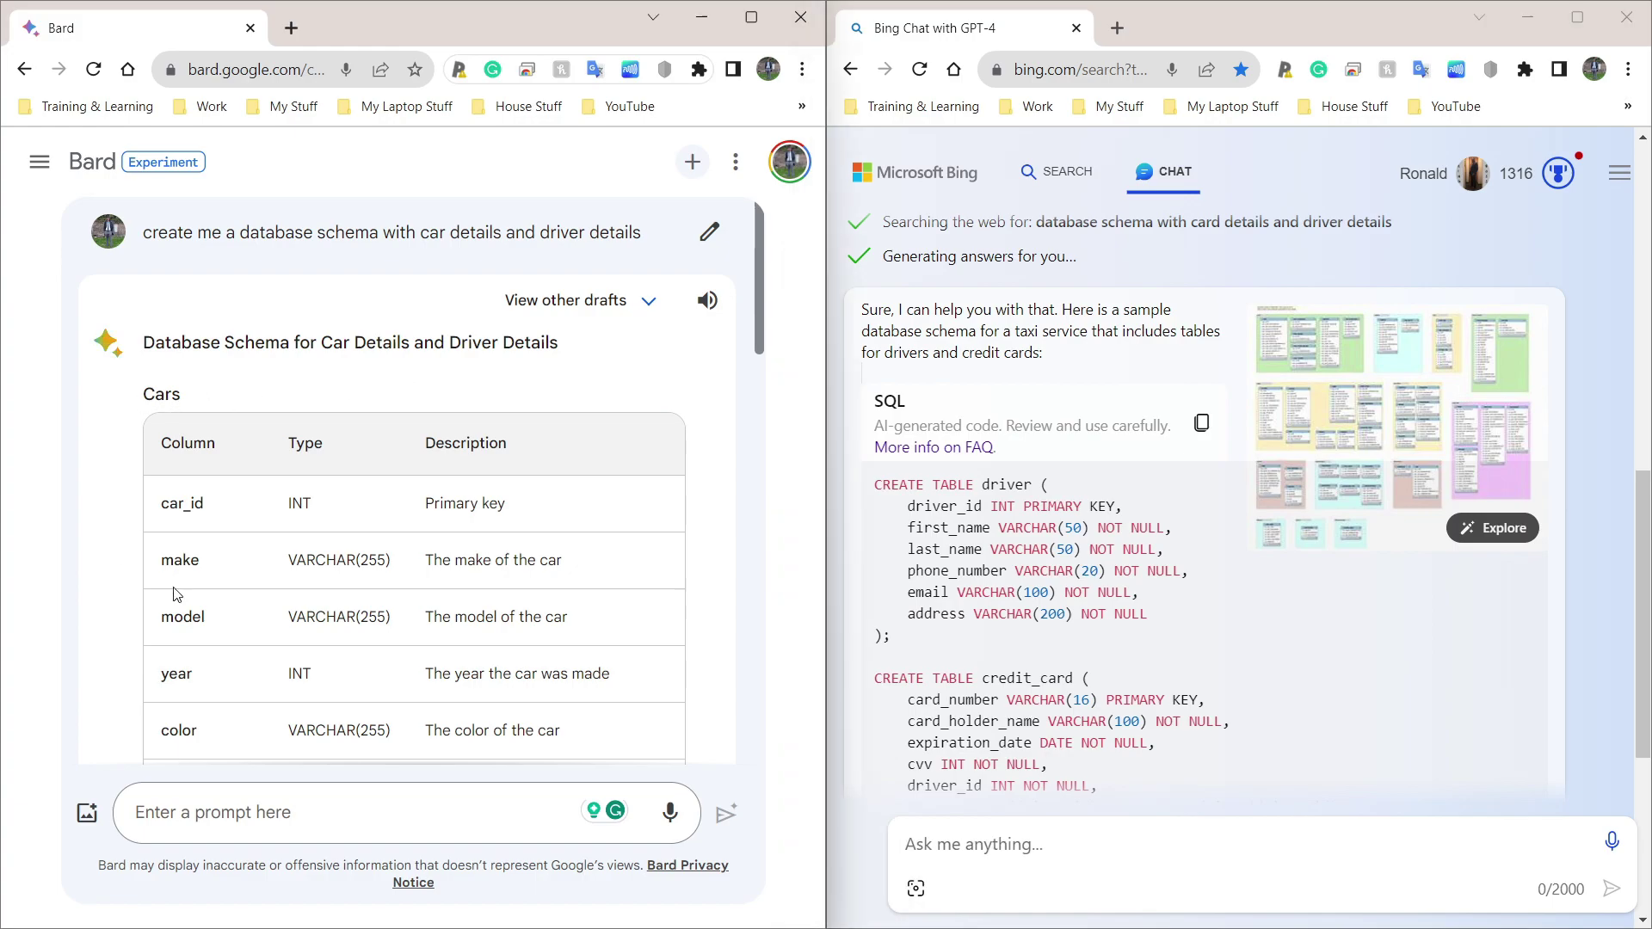
{"action": "left_click", "coordinate": [658, 385]}
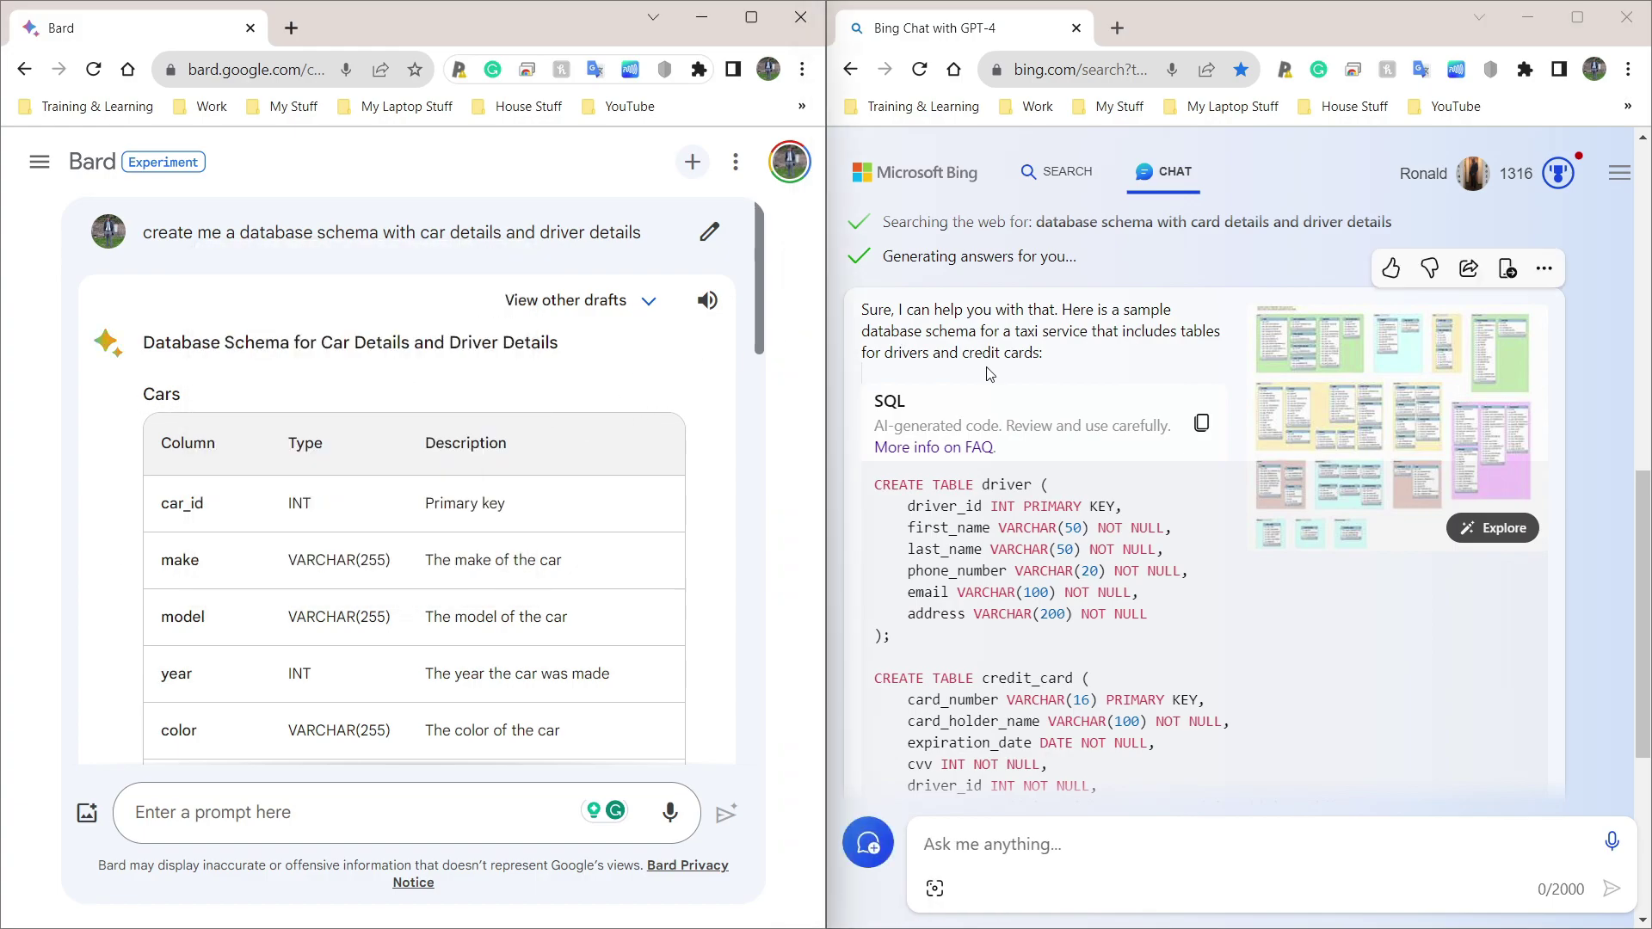